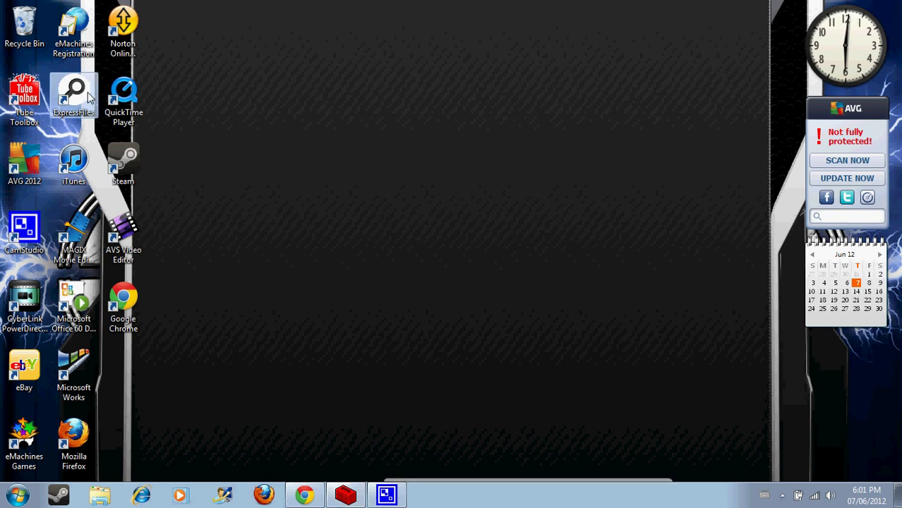
- Switch to YouTube in Chrome and search for "how to download youtube video"
{"action": "left_click", "coordinate": [311, 494]}
{"action": "left_click", "coordinate": [310, 494]}
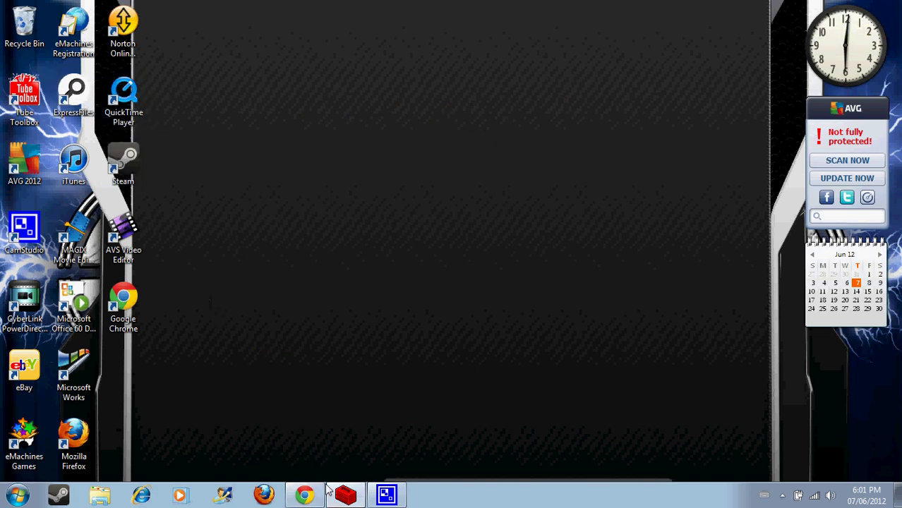
{"action": "left_click", "coordinate": [304, 494]}
{"action": "left_click", "coordinate": [78, 8]}
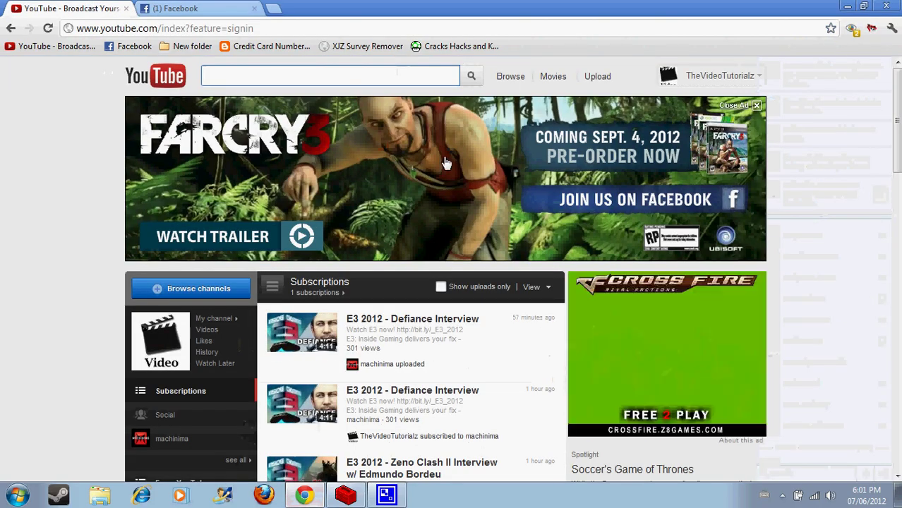
{"action": "type", "text": "How to doe"}
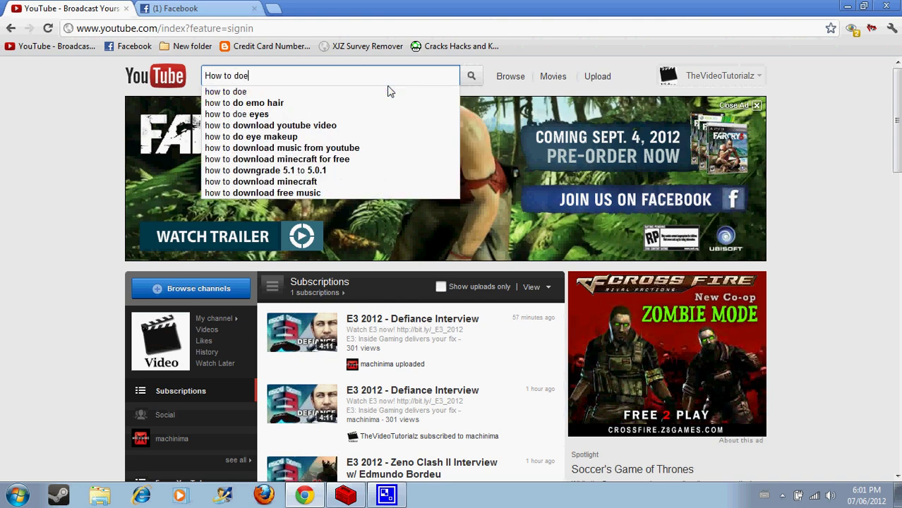
{"action": "key", "text": "BackSpace"}
{"action": "type", "text": "wnland"}
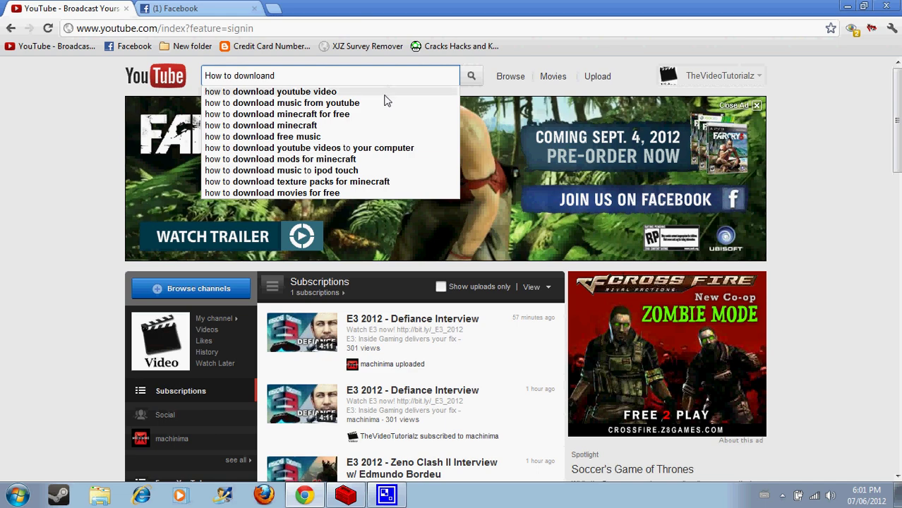
{"action": "left_click", "coordinate": [386, 96]}
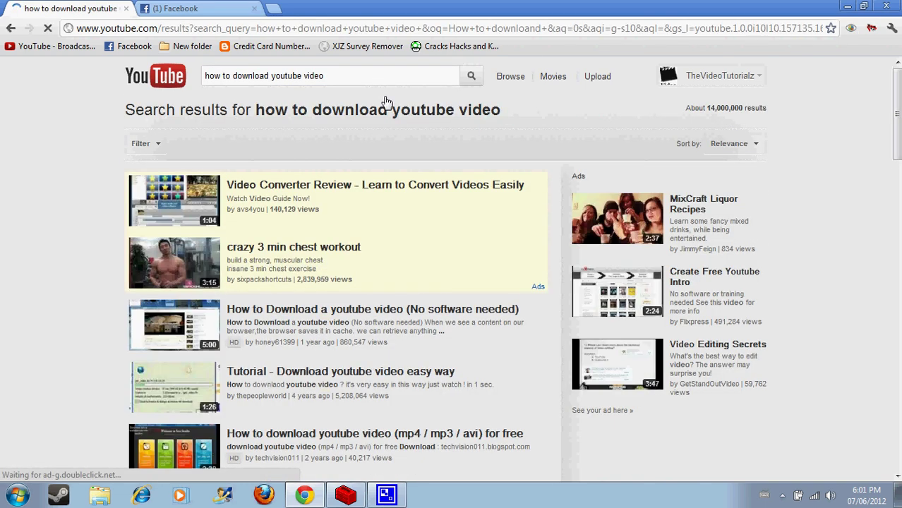
- Change the YouTube search to "how to download minecraft mods" and run it
{"action": "left_click", "coordinate": [394, 84]}
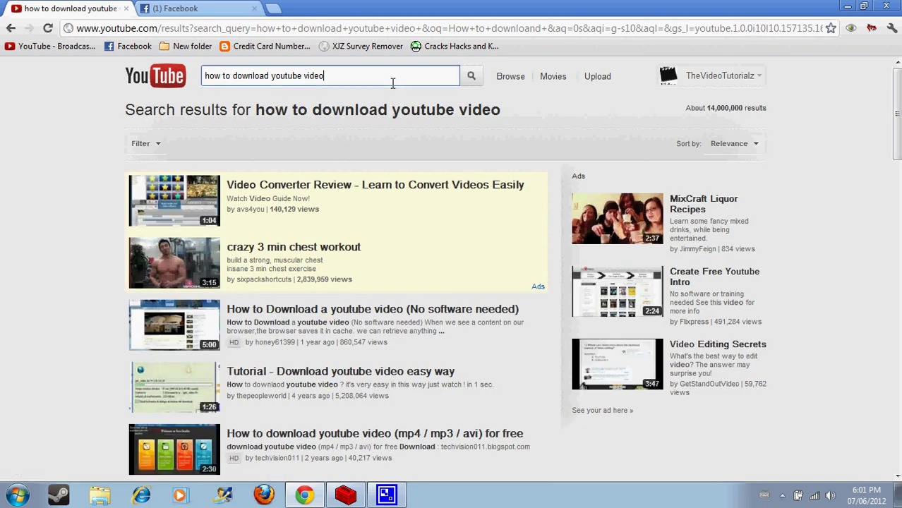
{"action": "key", "text": "BackSpace"}
{"action": "key", "text": "BackSpace"}
{"action": "key", "text": "BackSpace"}
{"action": "key", "text": "BackSpace"}
{"action": "key", "text": "BackSpace"}
{"action": "key", "text": "BackSpace"}
{"action": "key", "text": "BackSpace"}
{"action": "key", "text": "BackSpace"}
{"action": "key", "text": "BackSpace"}
{"action": "key", "text": "BackSpace"}
{"action": "key", "text": "BackSpace"}
{"action": "key", "text": "BackSpace"}
{"action": "key", "text": "BackSpace"}
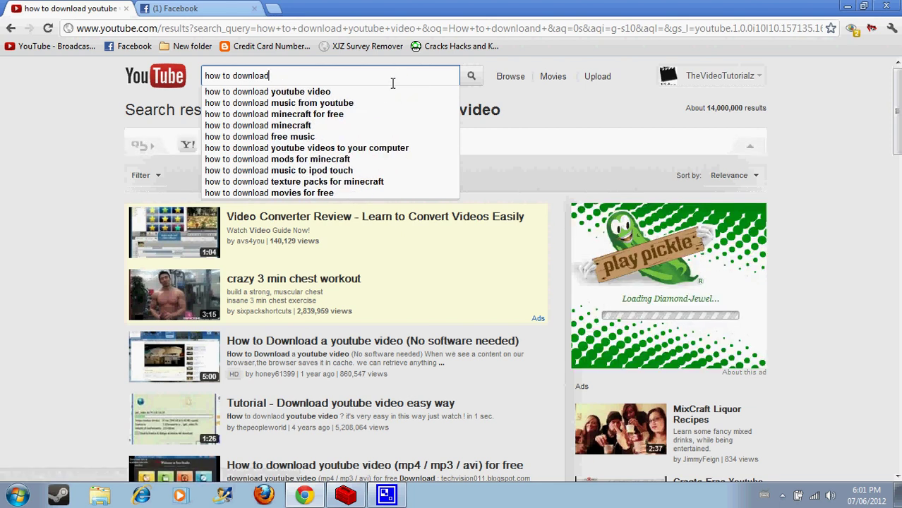
{"action": "type", "text": "minecra"}
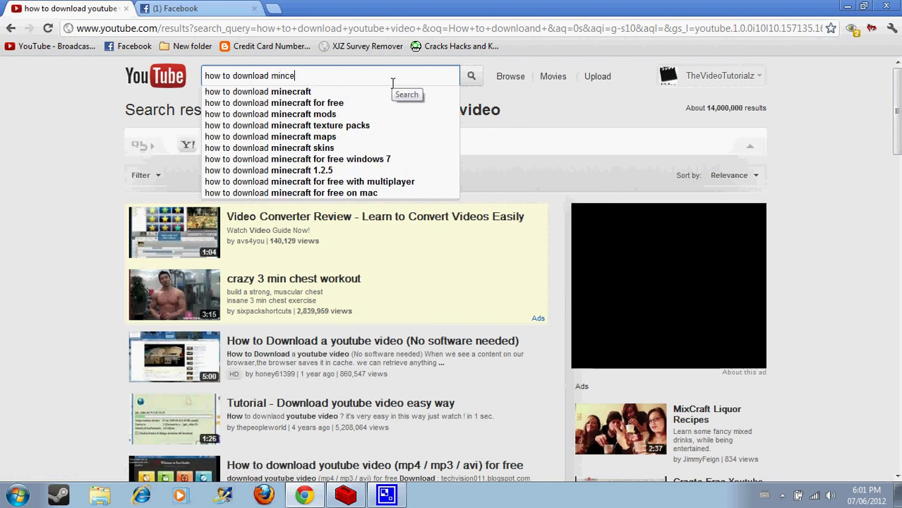
{"action": "type", "text": "ft"}
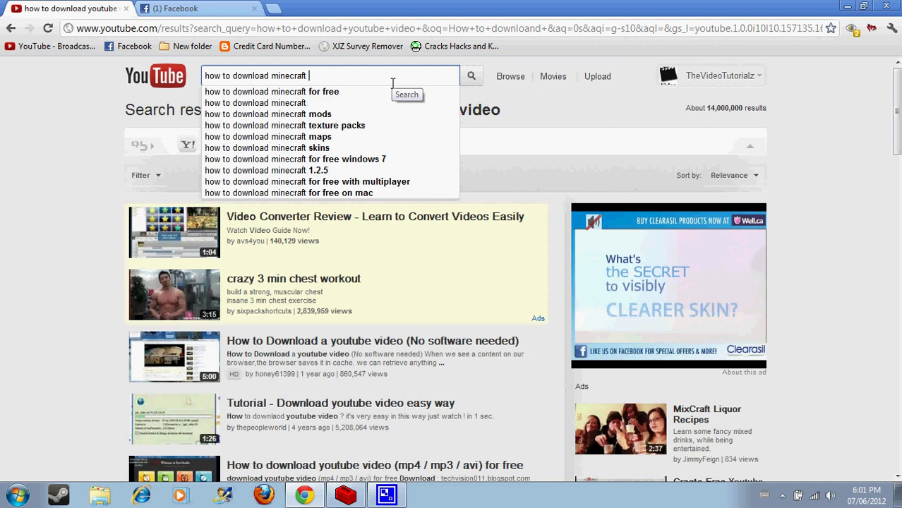
{"action": "key", "text": "Down"}
{"action": "key", "text": "Down"}
{"action": "key", "text": "Down"}
{"action": "key", "text": "Return"}
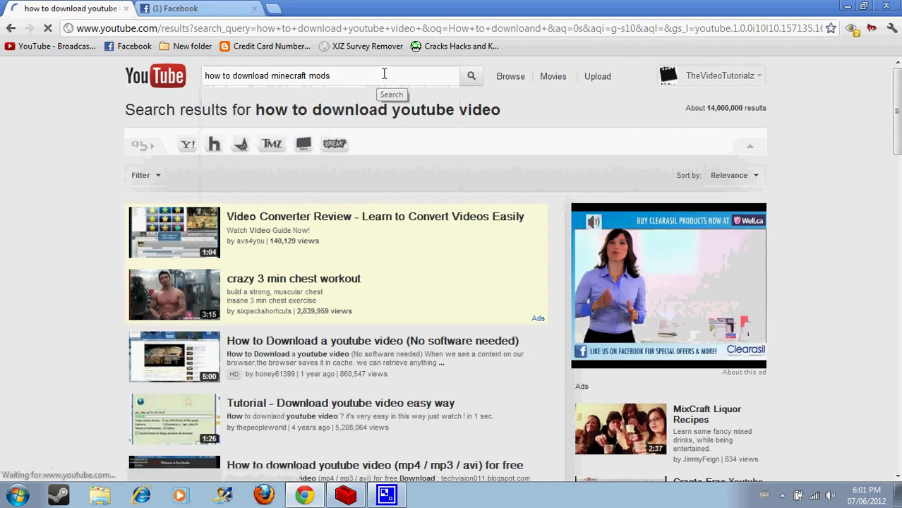
- Extend the YouTube search to "how to download minecraft mods download medaifir" and run it
{"action": "type", "text": "download "}
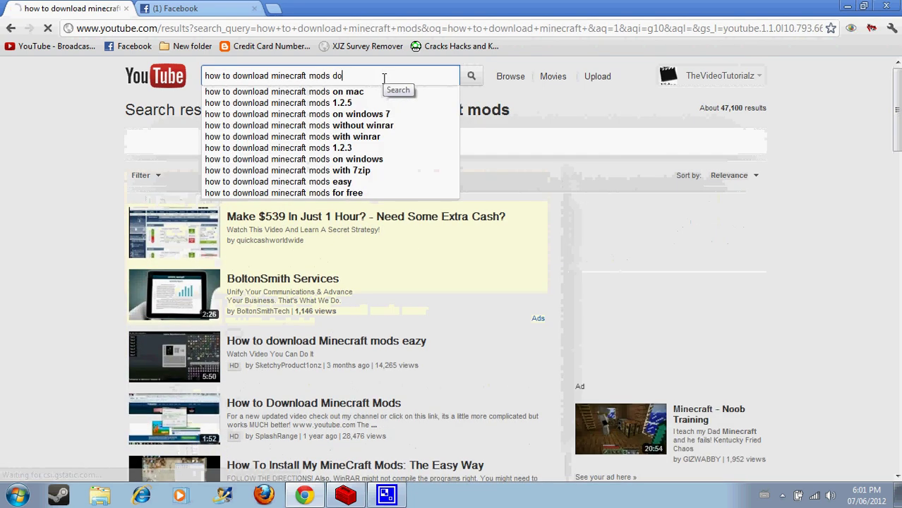
{"action": "type", "text": "medaifir"}
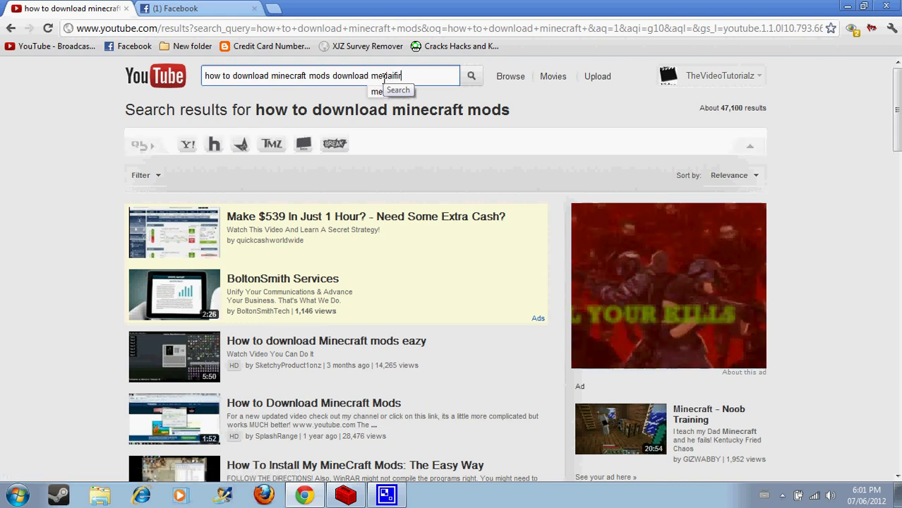
{"action": "key", "text": "Return"}
{"action": "type", "text": "e"}
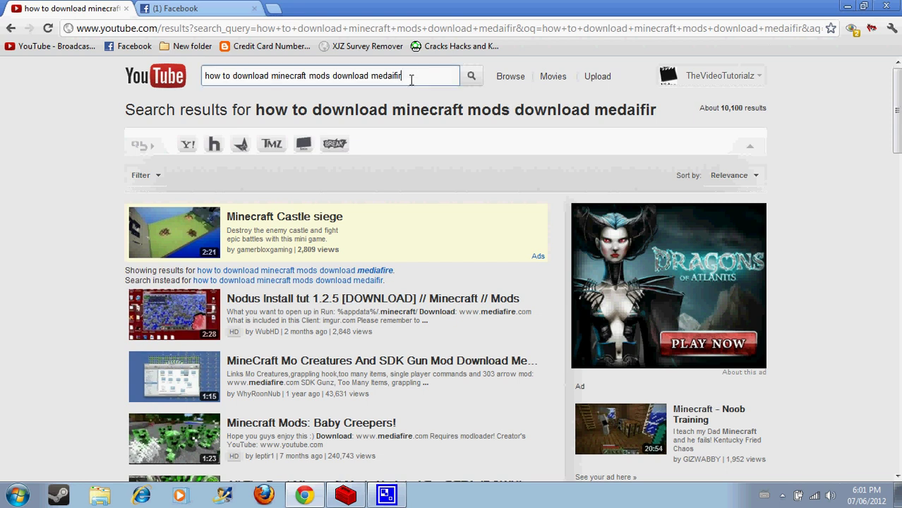
- Replace the YouTube search text with "EpressFiles" and run the search
{"action": "left_click_drag", "start_coordinate": [413, 78], "coordinate": [54, 80]}
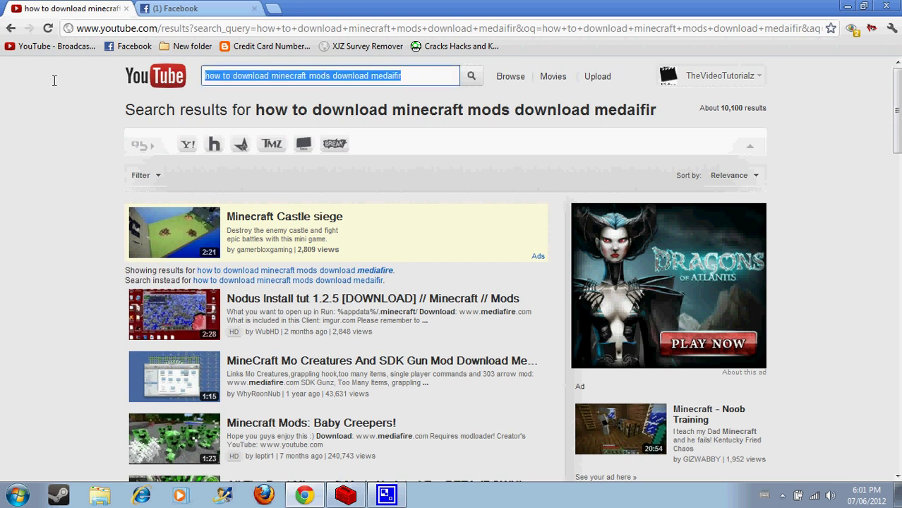
{"action": "type", "text": "E"}
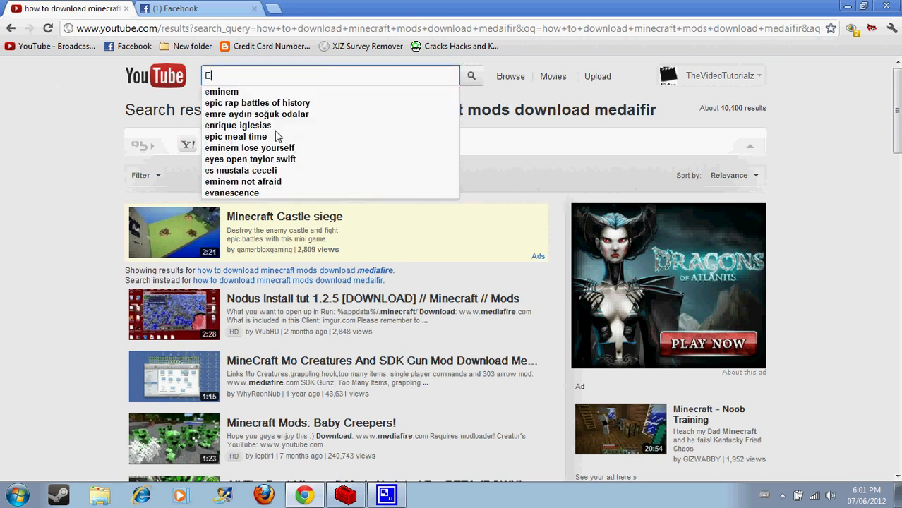
{"action": "type", "text": "press"}
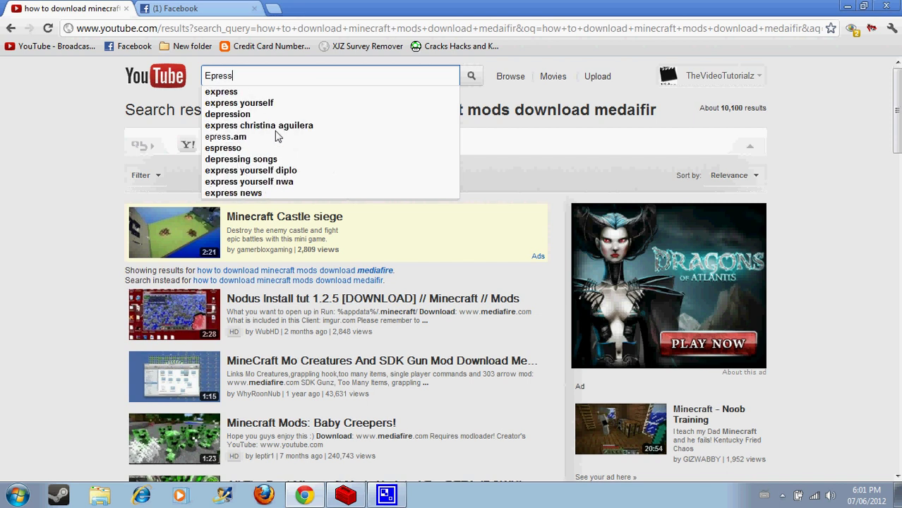
{"action": "type", "text": "Files"}
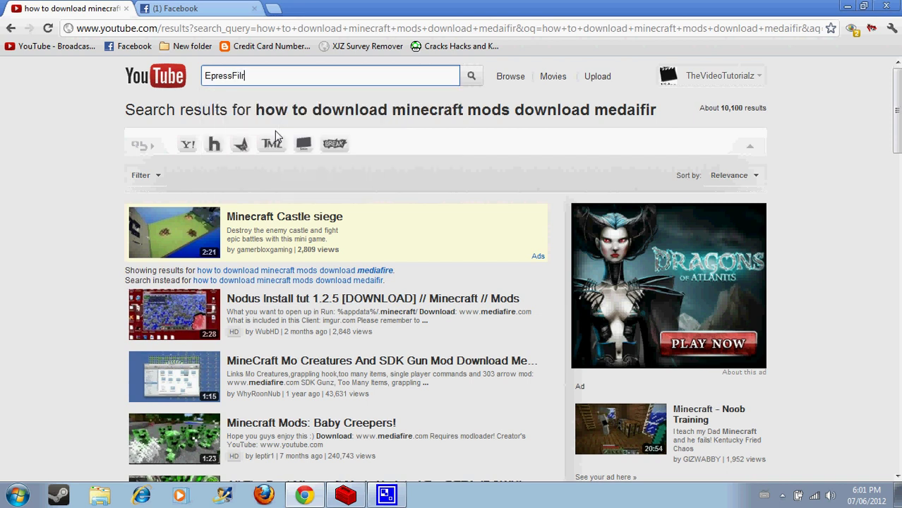
{"action": "left_click", "coordinate": [15, 496]}
{"action": "left_click", "coordinate": [16, 496]}
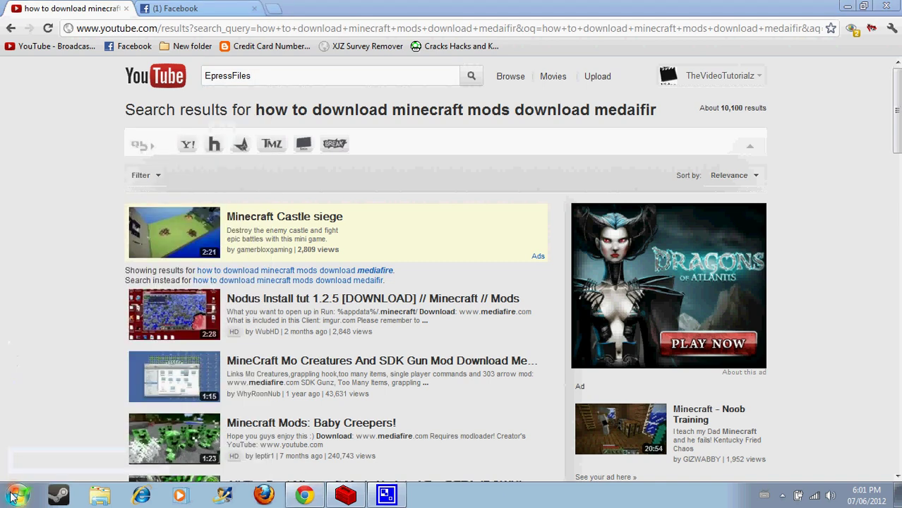
{"action": "left_click", "coordinate": [469, 77]}
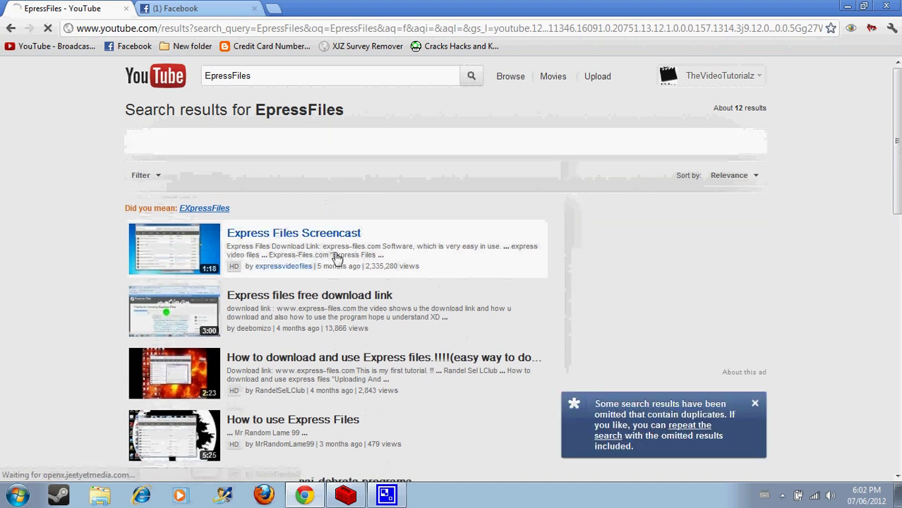
- Move the ExpressFiles shortcut to the middle of the desktop and launch Express Files from it
{"action": "left_click", "coordinate": [847, 6]}
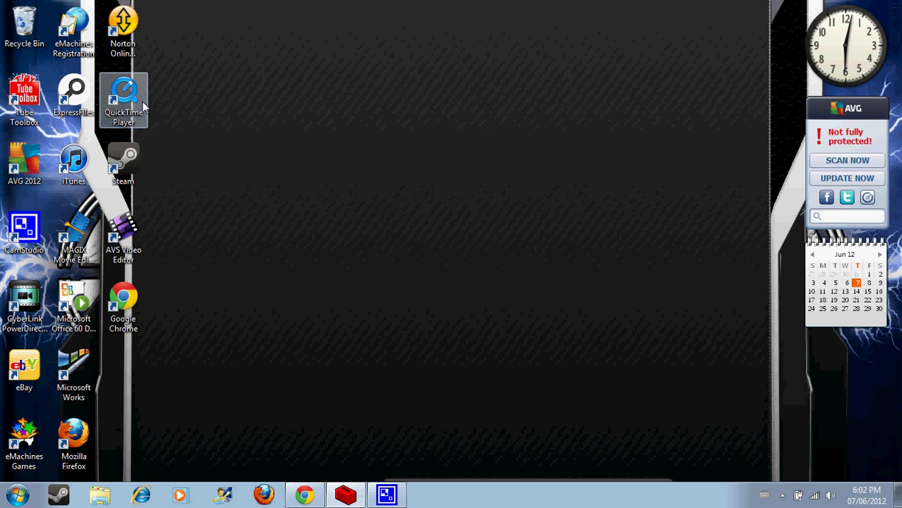
{"action": "left_click_drag", "start_coordinate": [75, 93], "coordinate": [425, 227]}
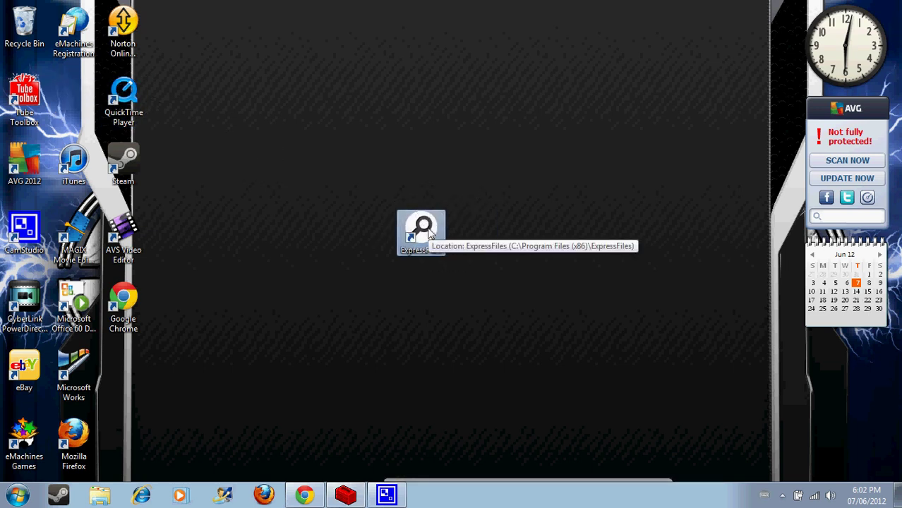
{"action": "double_click", "coordinate": [423, 231]}
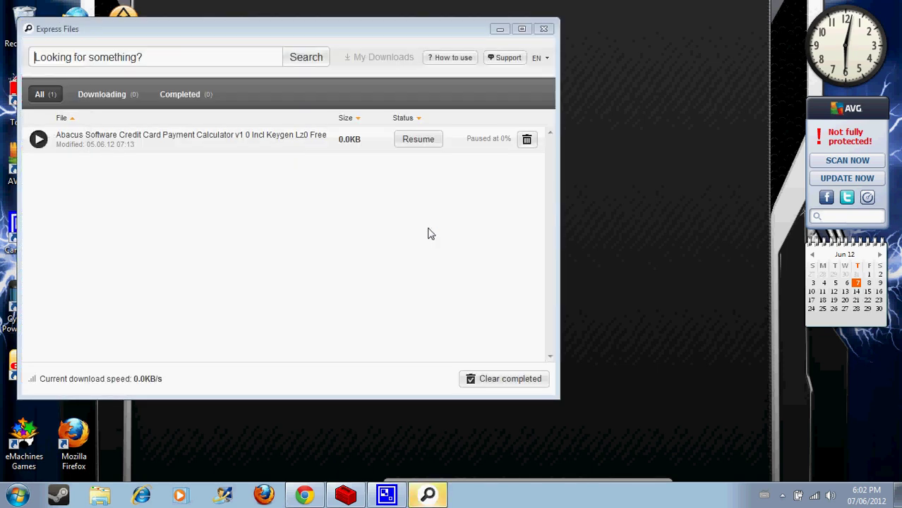
- Delete the paused Abacus Software Credit Card Payment Calculator download and search for "Minecraft Modz"
{"action": "left_click", "coordinate": [527, 139]}
{"action": "left_click", "coordinate": [210, 57]}
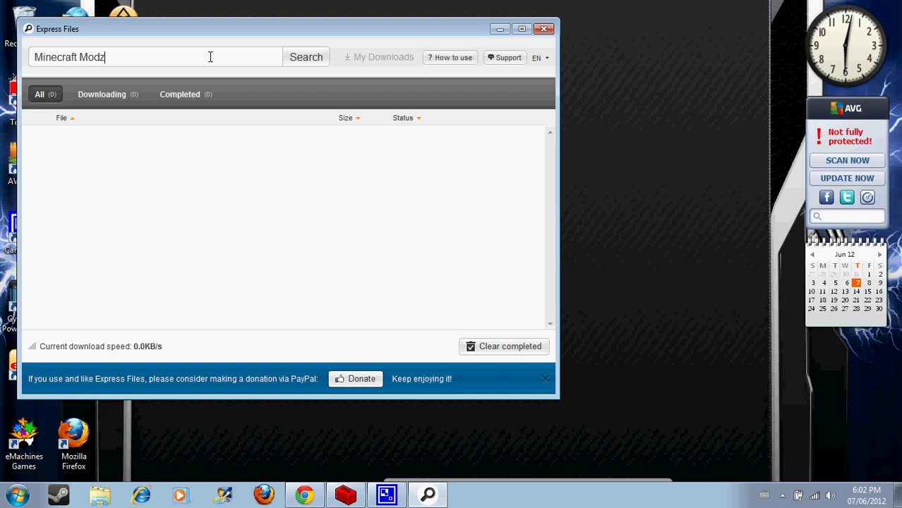
{"action": "key", "text": "Return"}
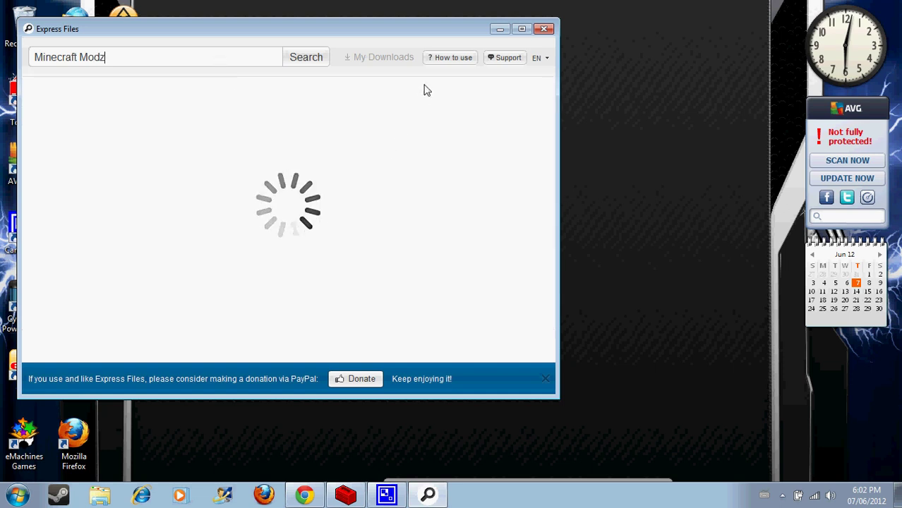
- Maximize the Express Files window and filter the Minecraft Modz results to the Software category
{"action": "left_click_drag", "start_coordinate": [382, 35], "coordinate": [494, 43]}
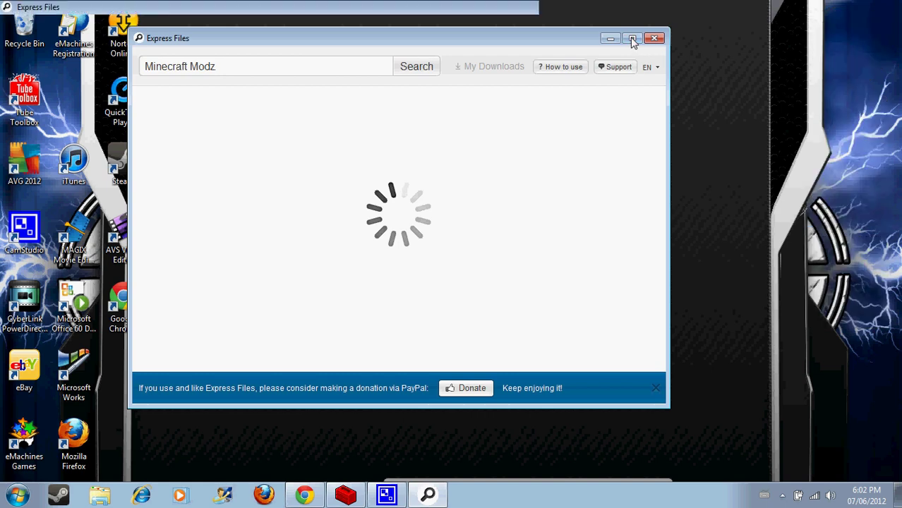
{"action": "left_click", "coordinate": [632, 41]}
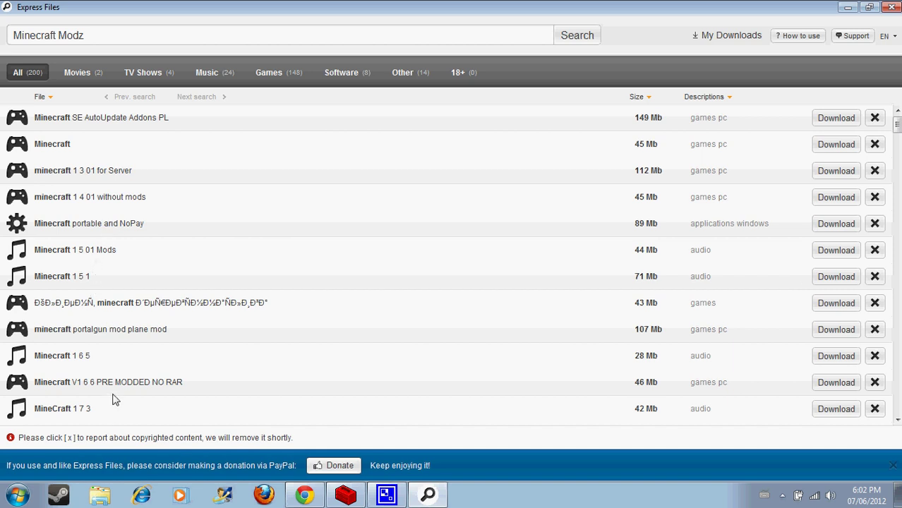
{"action": "left_click", "coordinate": [366, 74]}
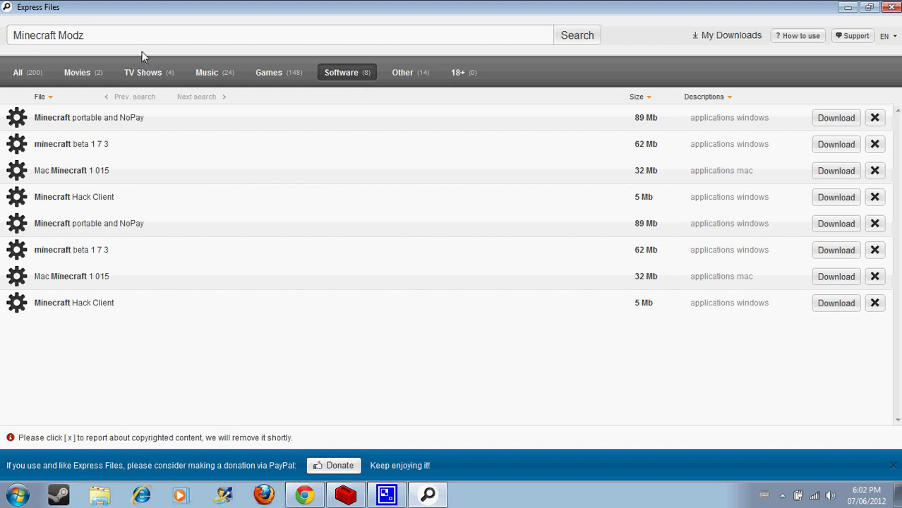
- Replace the search text with "Credit Card Generator" and run the search
{"action": "left_click_drag", "start_coordinate": [135, 39], "coordinate": [1, 49]}
{"action": "type", "text": "Credit C"}
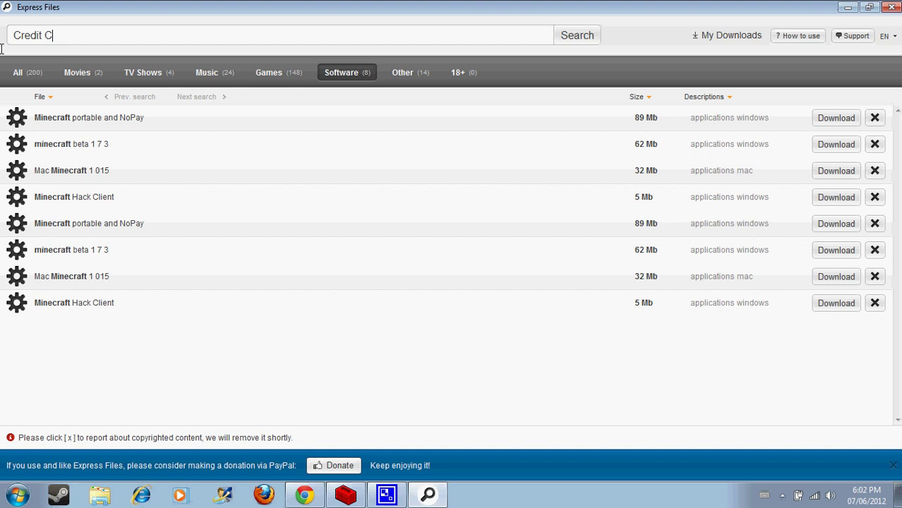
{"action": "type", "text": "ard G"}
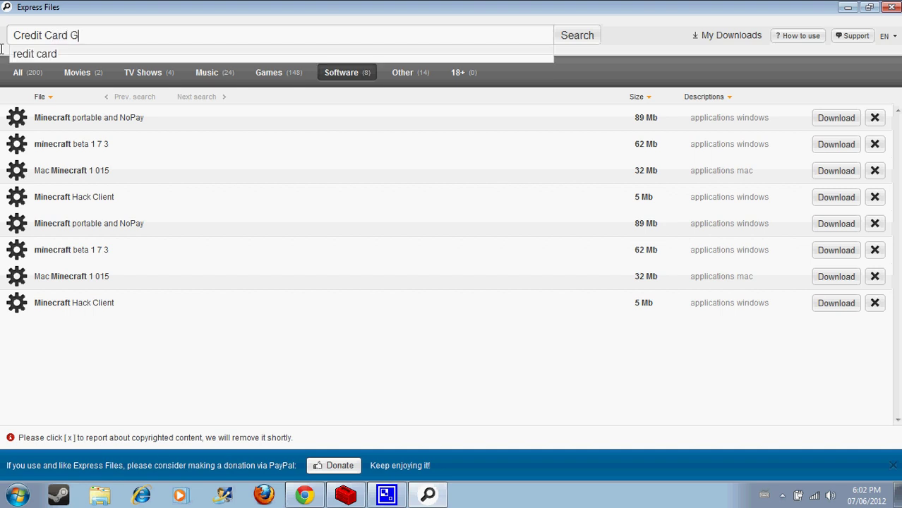
{"action": "type", "text": "ne="}
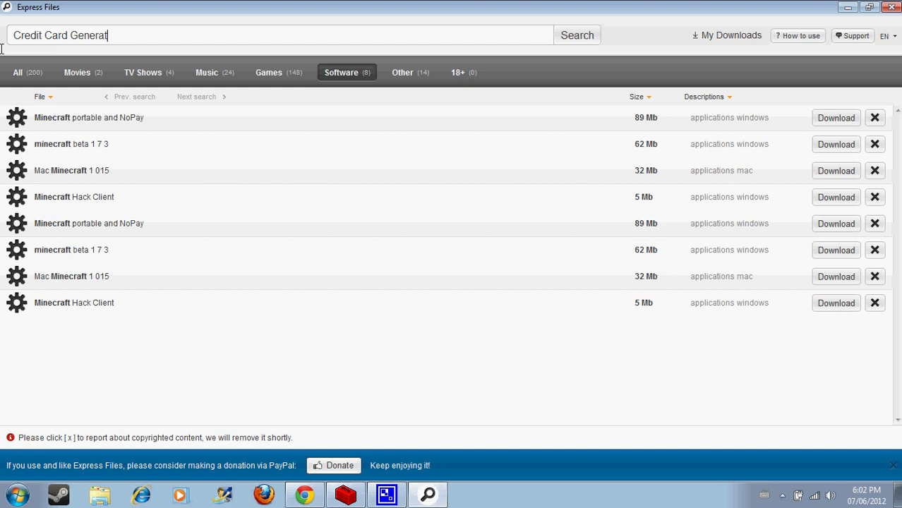
{"action": "key", "text": "Return"}
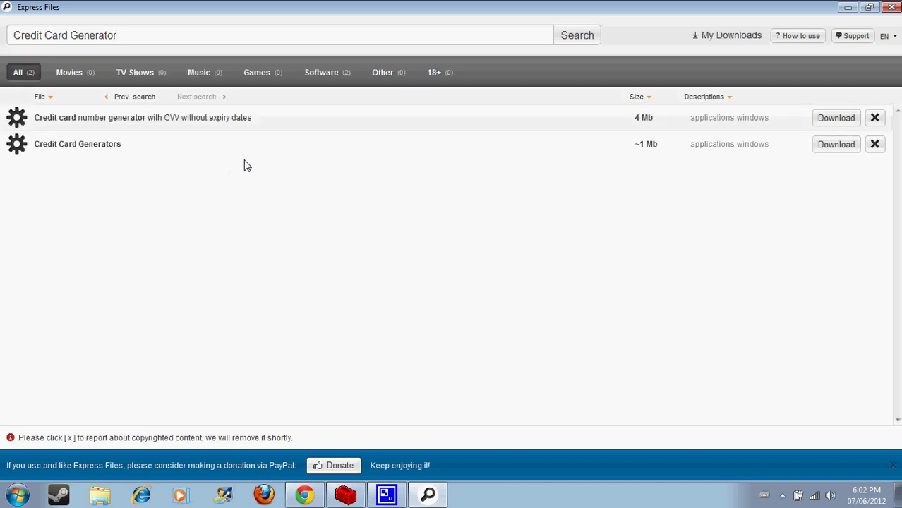
- Download Credit Card Generators to the Desktop and open its location from the downloads list
{"action": "left_click", "coordinate": [820, 149]}
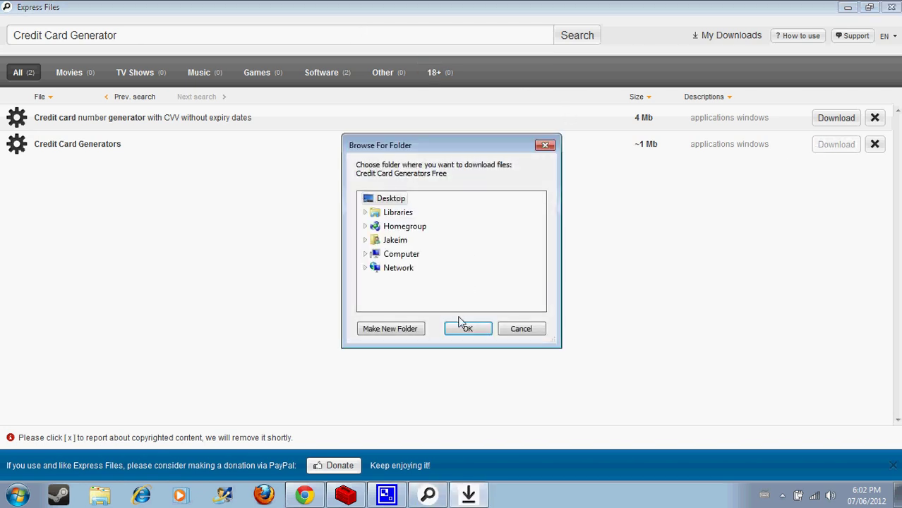
{"action": "left_click", "coordinate": [466, 327]}
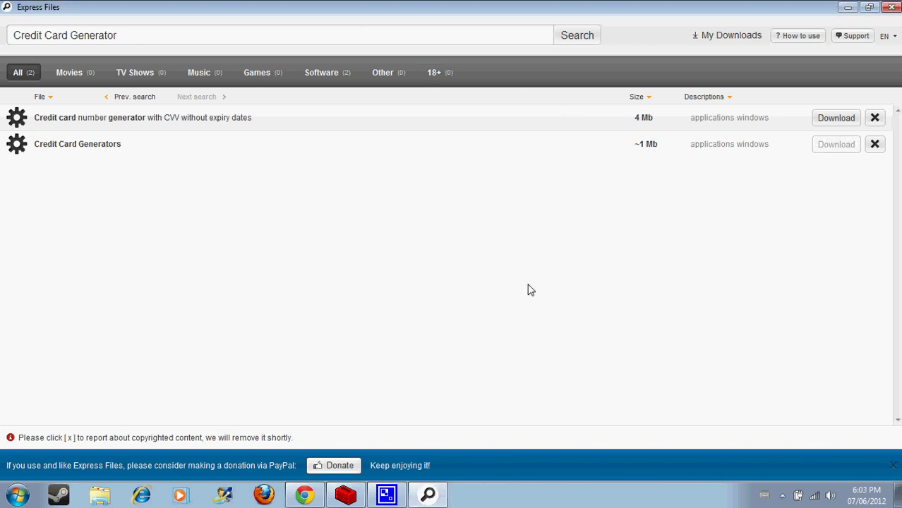
{"action": "left_click", "coordinate": [722, 34]}
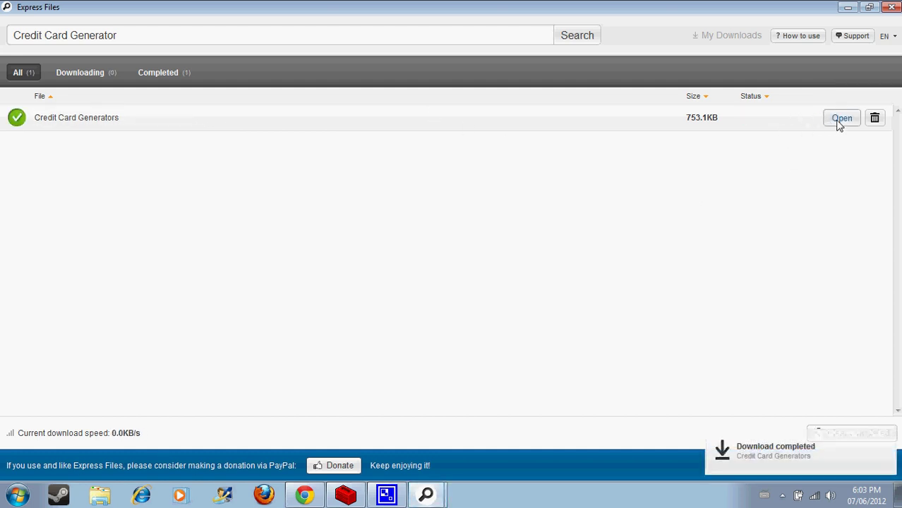
{"action": "left_click", "coordinate": [839, 120]}
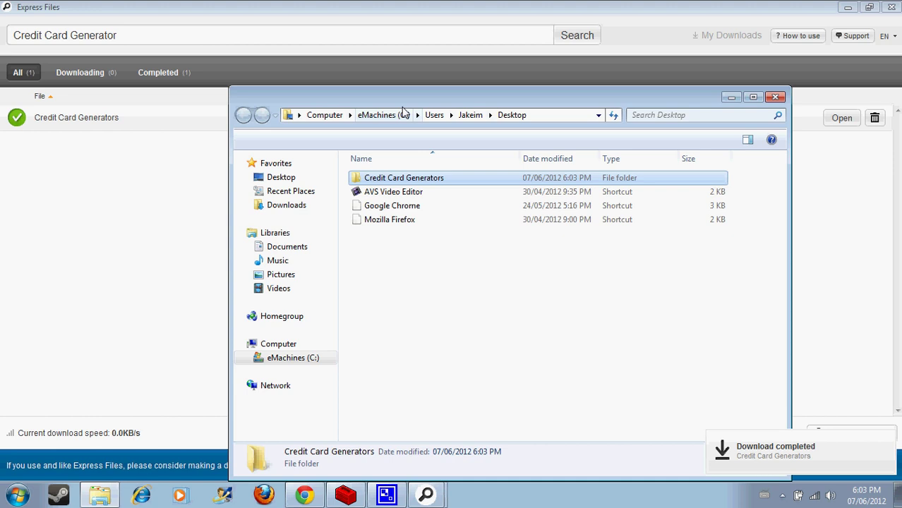
- View the contents of the downloaded Credit Card Generators folder, close it and minimize Express Files
{"action": "left_click_drag", "start_coordinate": [400, 98], "coordinate": [379, 82]}
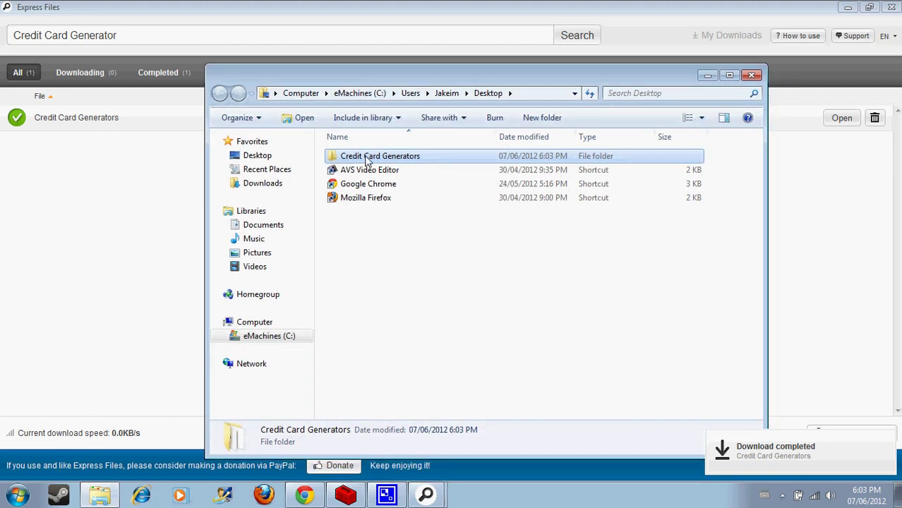
{"action": "double_click", "coordinate": [367, 159]}
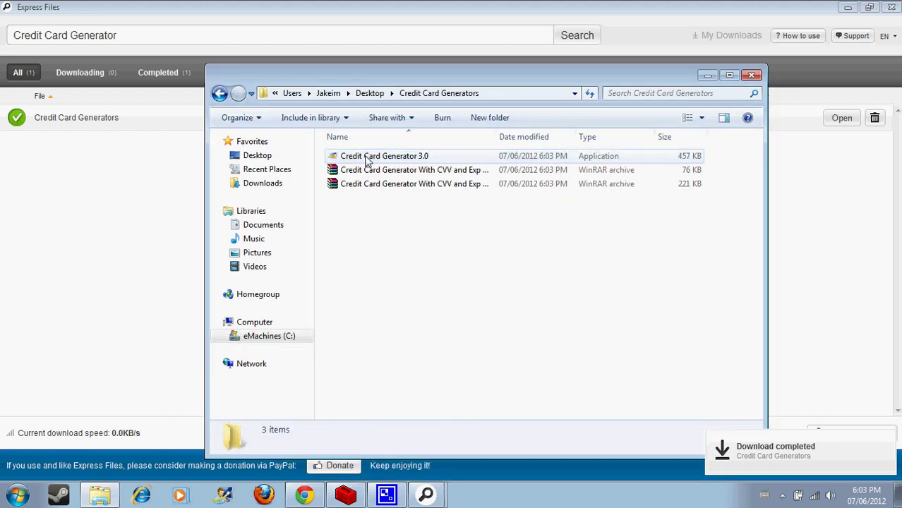
{"action": "left_click", "coordinate": [750, 76]}
{"action": "left_click", "coordinate": [848, 7]}
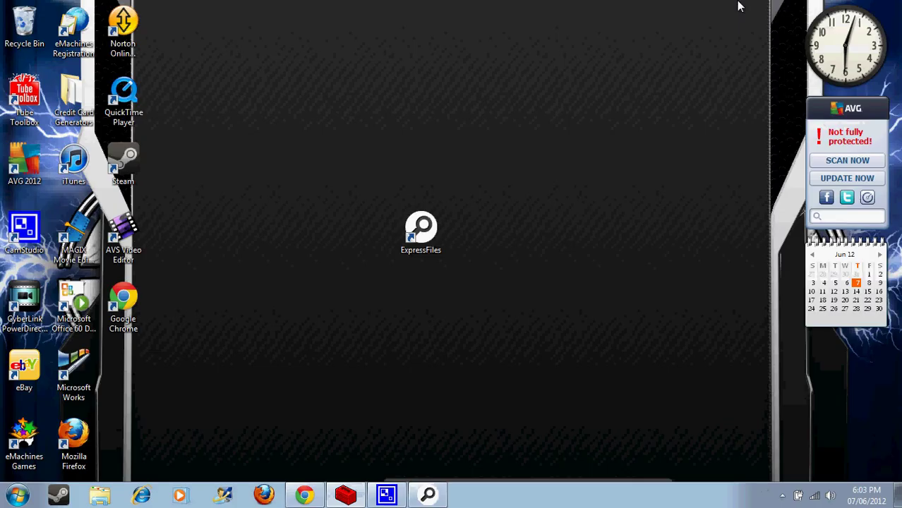
- Move the Credit Card Generators folder beside the ExpressFiles shortcut on the desktop, and open it to view Credit Card Generator 3.0
{"action": "left_click_drag", "start_coordinate": [65, 134], "coordinate": [473, 250]}
{"action": "double_click", "coordinate": [474, 242]}
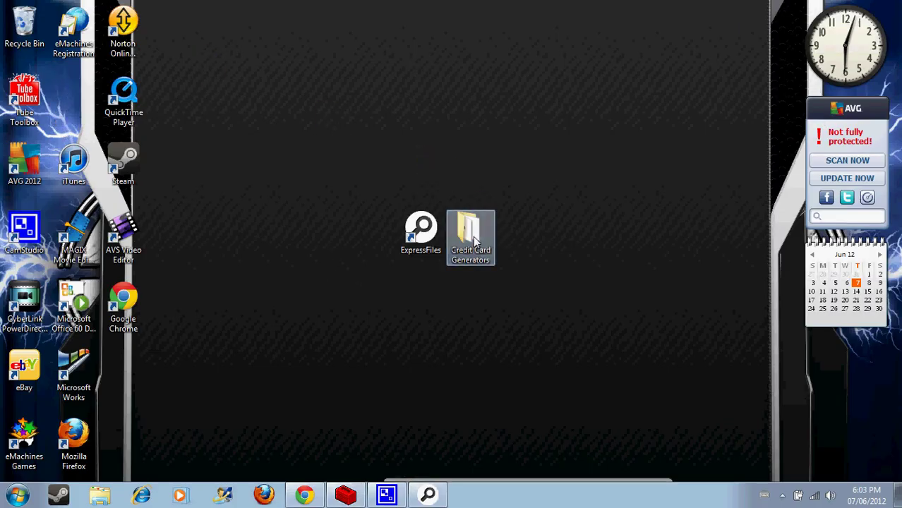
{"action": "left_click", "coordinate": [415, 161]}
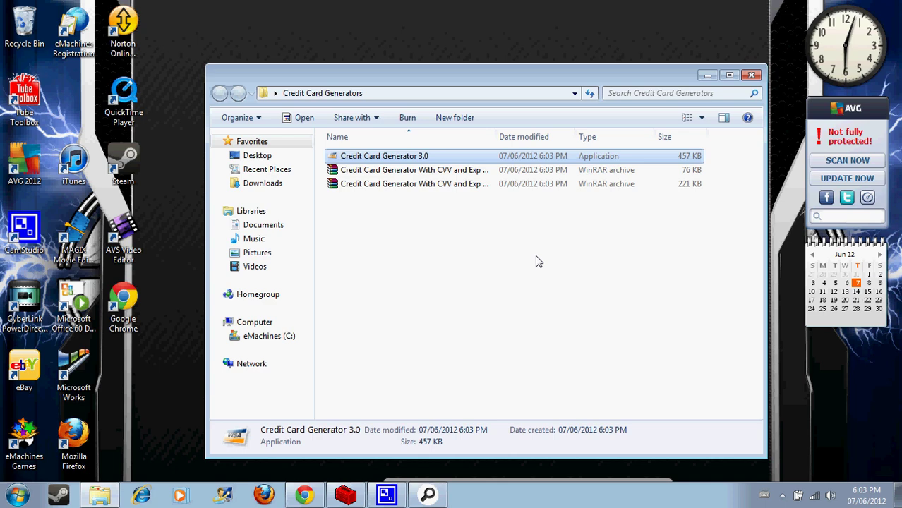
{"action": "left_click", "coordinate": [707, 77]}
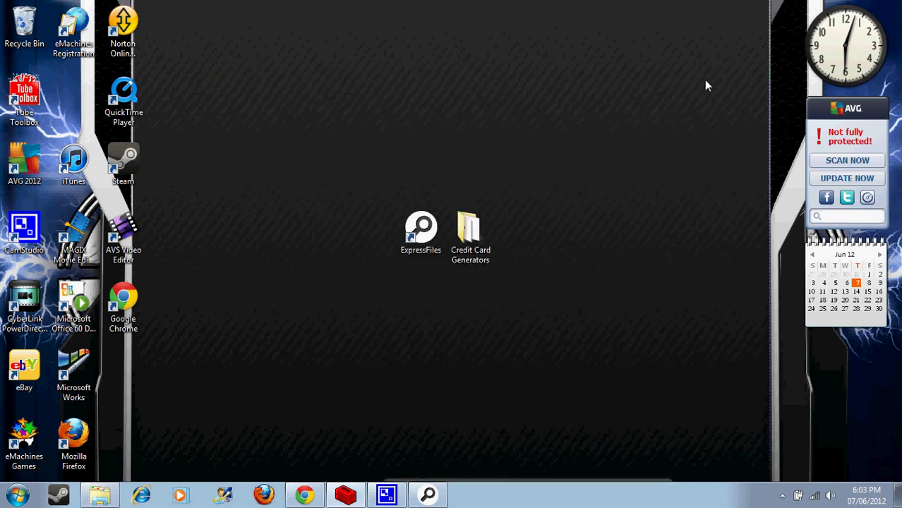
- Run Credit Card Generator 3.0 from the folder with Master Card as the card type, and close the windows
{"action": "left_click", "coordinate": [99, 495]}
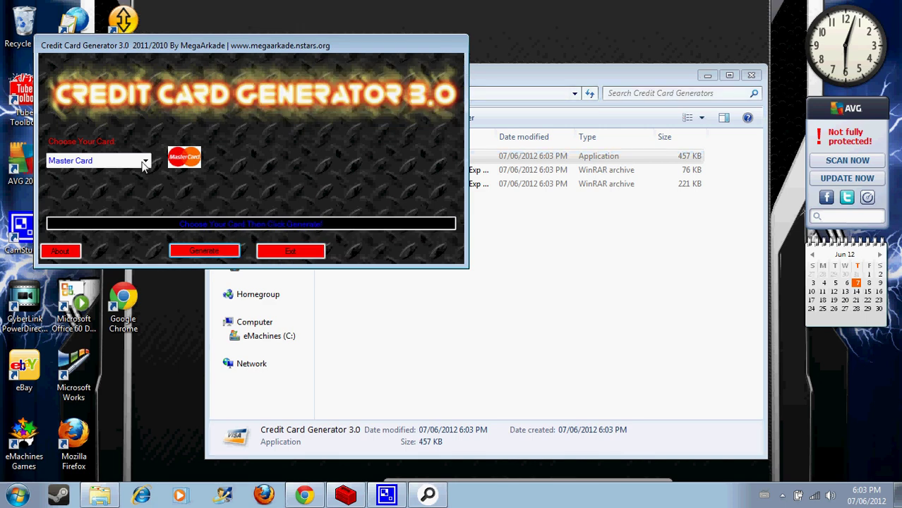
{"action": "left_click", "coordinate": [143, 161]}
{"action": "left_click", "coordinate": [71, 181]}
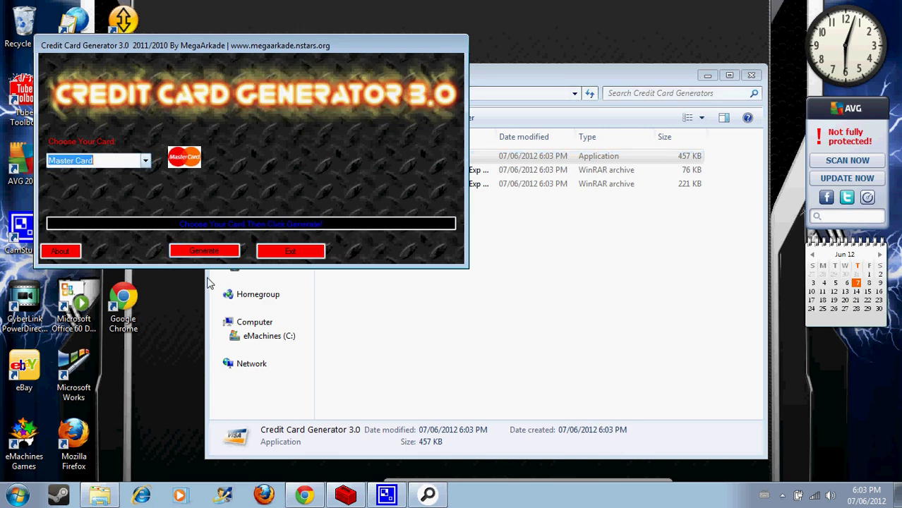
{"action": "left_click", "coordinate": [215, 256]}
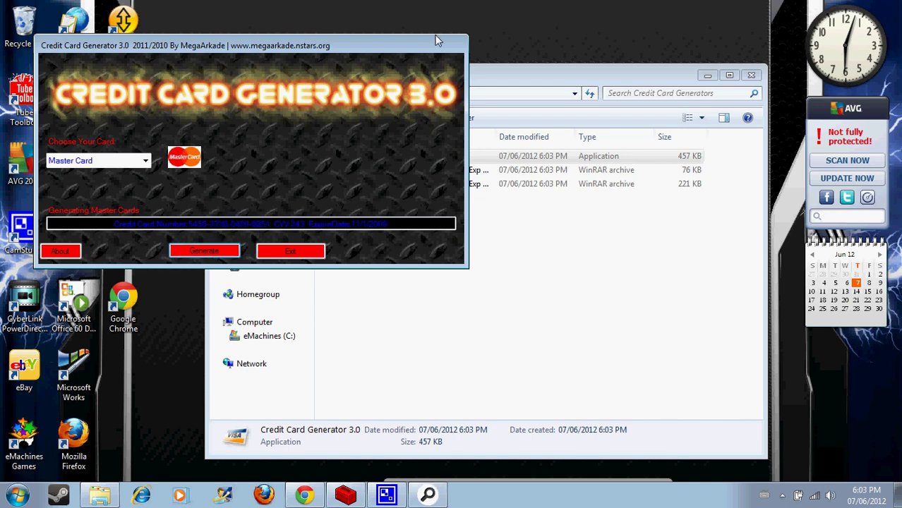
{"action": "left_click_drag", "start_coordinate": [433, 49], "coordinate": [257, 270]}
{"action": "left_click", "coordinate": [115, 473]}
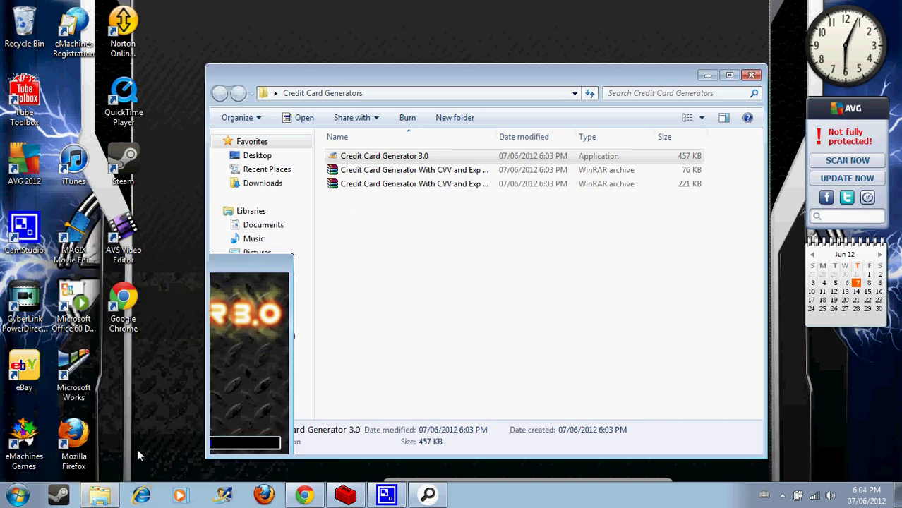
{"action": "left_click", "coordinate": [751, 75]}
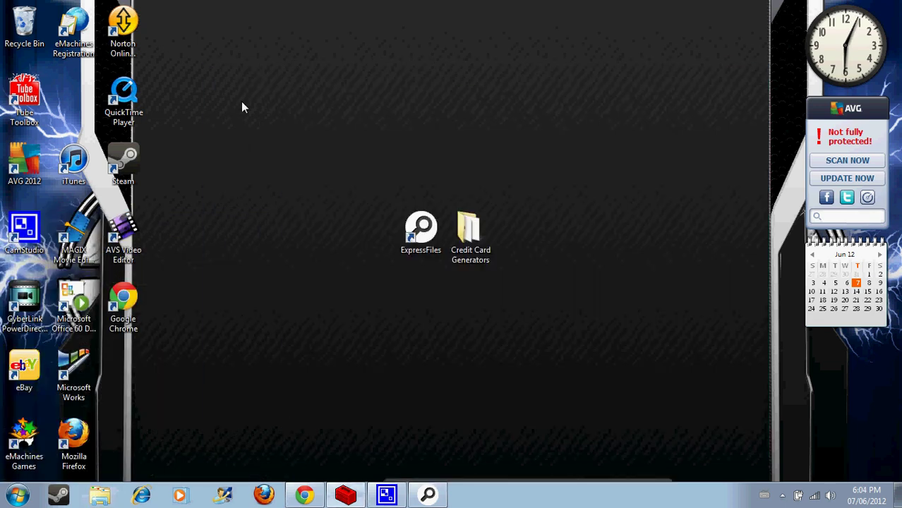
- Switch back to Express Files and replace the search text with "Minecraft premium account generator", running the search
{"action": "left_click", "coordinate": [408, 220]}
{"action": "double_click", "coordinate": [408, 219]}
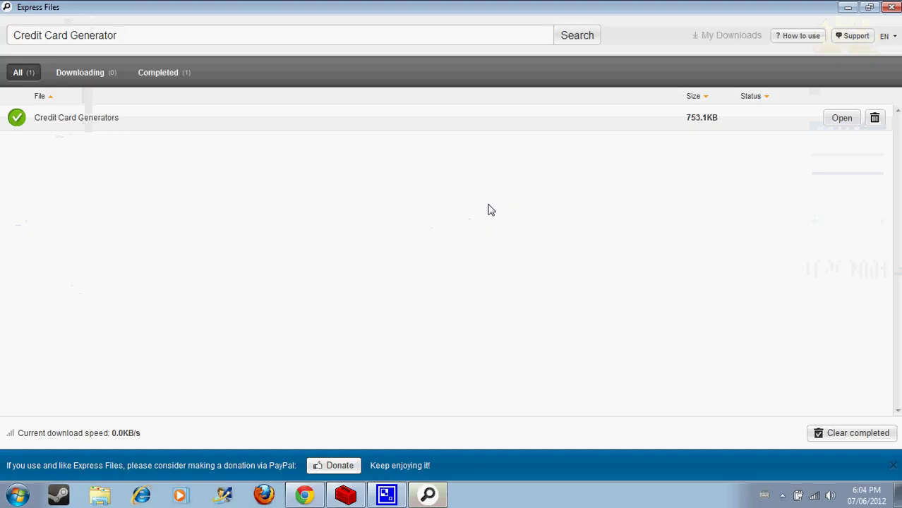
{"action": "left_click", "coordinate": [138, 37]}
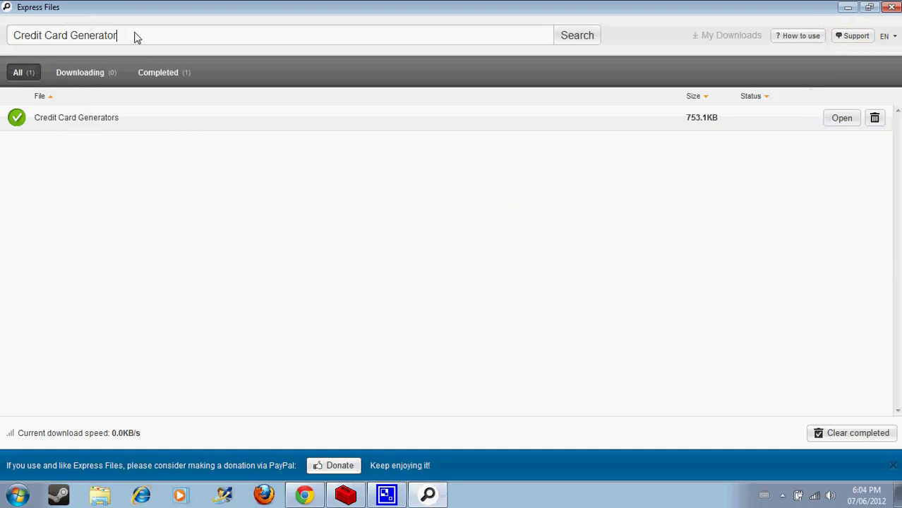
{"action": "key", "text": "BackSpace"}
{"action": "key", "text": "BackSpace"}
{"action": "key", "text": "BackSpace"}
{"action": "key", "text": "BackSpace"}
{"action": "key", "text": "BackSpace"}
{"action": "key", "text": "BackSpace"}
{"action": "key", "text": "BackSpace"}
{"action": "key", "text": "BackSpace"}
{"action": "key", "text": "BackSpace"}
{"action": "key", "text": "BackSpace"}
{"action": "key", "text": "BackSpace"}
{"action": "key", "text": "BackSpace"}
{"action": "key", "text": "BackSpace"}
{"action": "key", "text": "BackSpace"}
{"action": "key", "text": "BackSpace"}
{"action": "key", "text": "BackSpace"}
{"action": "key", "text": "BackSpace"}
{"action": "key", "text": "BackSpace"}
{"action": "key", "text": "BackSpace"}
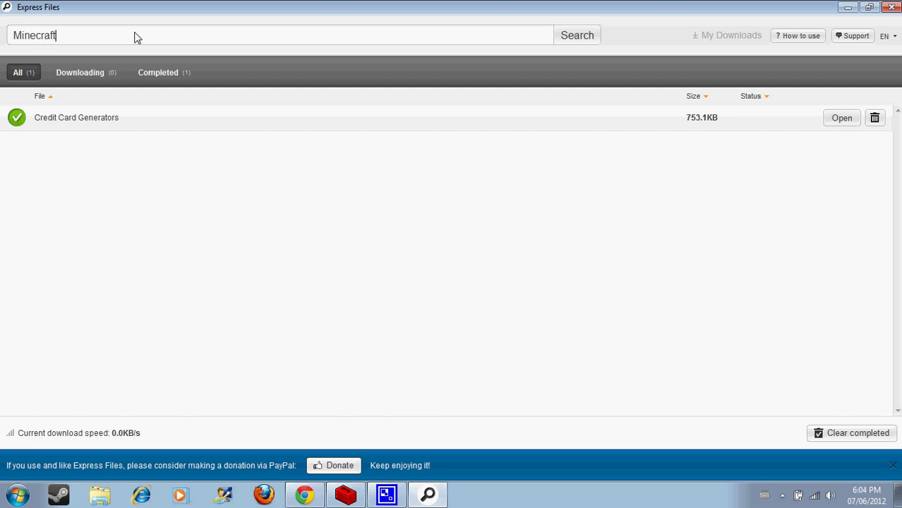
{"action": "type", "text": "ke"}
{"action": "key", "text": "BackSpace"}
{"action": "key", "text": "BackSpace"}
{"action": "type", "text": "pr"}
{"action": "type", "text": "emium account generator"}
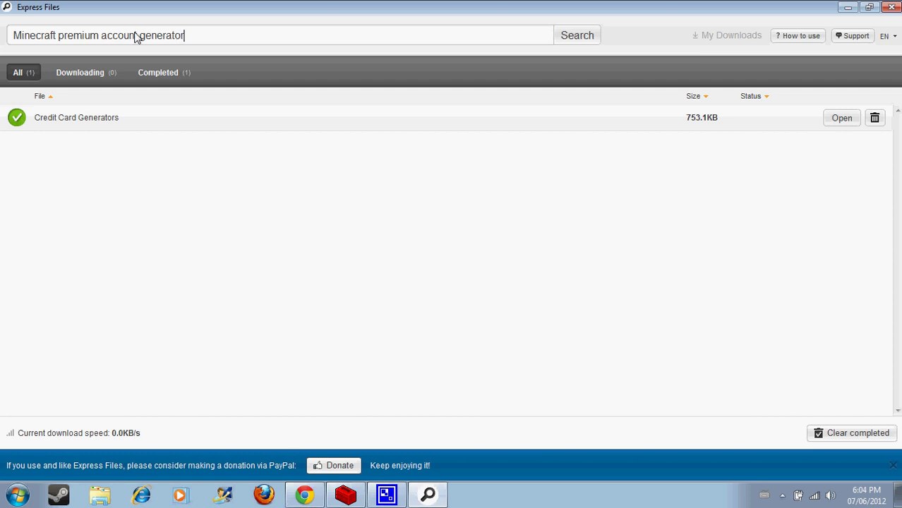
{"action": "key", "text": "Return"}
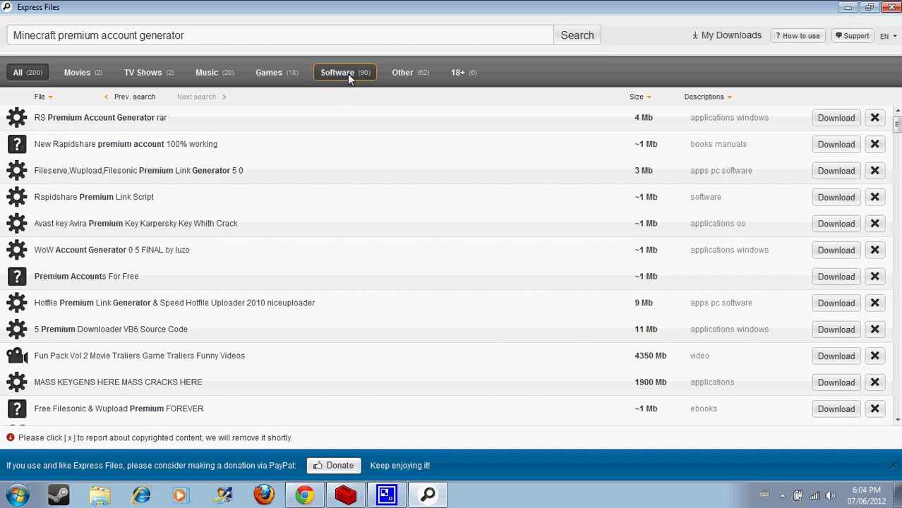
- Filter the search results to the Software category and look through the listed files
{"action": "left_click", "coordinate": [347, 74]}
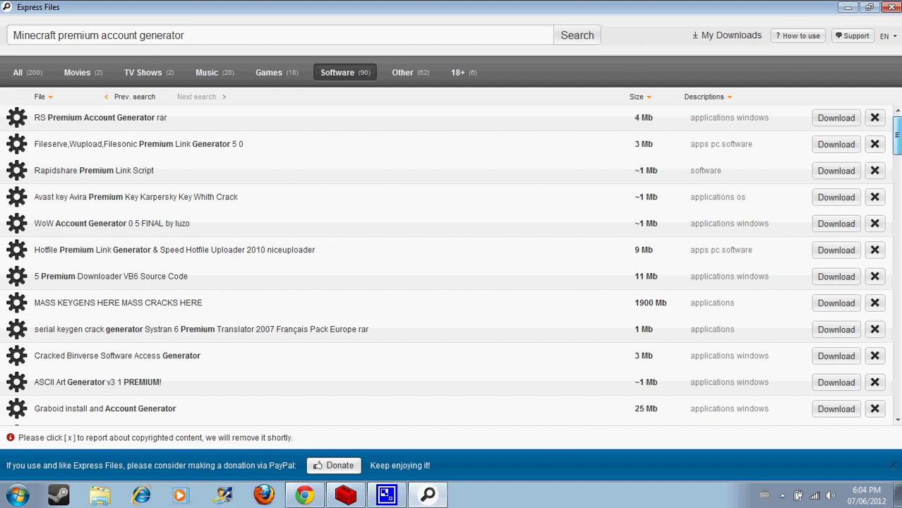
{"action": "scroll", "coordinate": [830, 187], "scroll_direction": "down", "scroll_amount": 1}
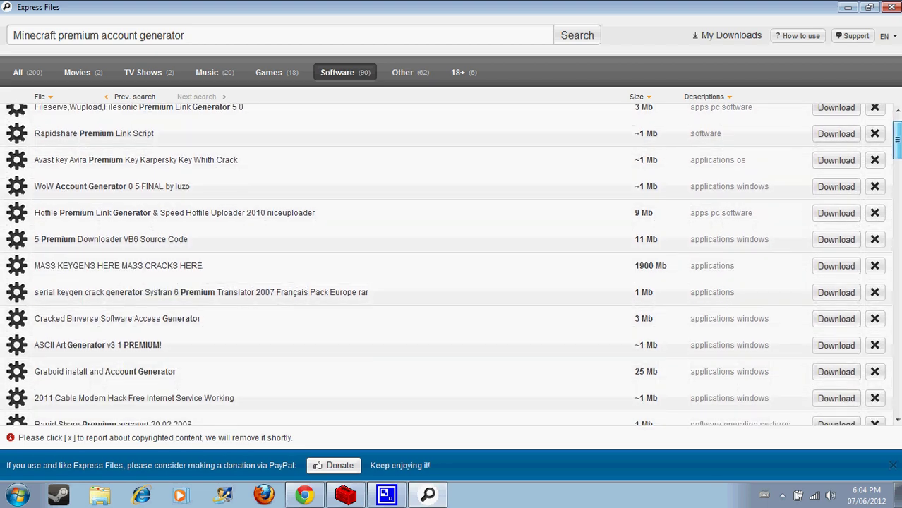
{"action": "scroll", "coordinate": [831, 187], "scroll_direction": "down", "scroll_amount": 1}
{"action": "scroll", "coordinate": [453, 266], "scroll_direction": "down", "scroll_amount": 3}
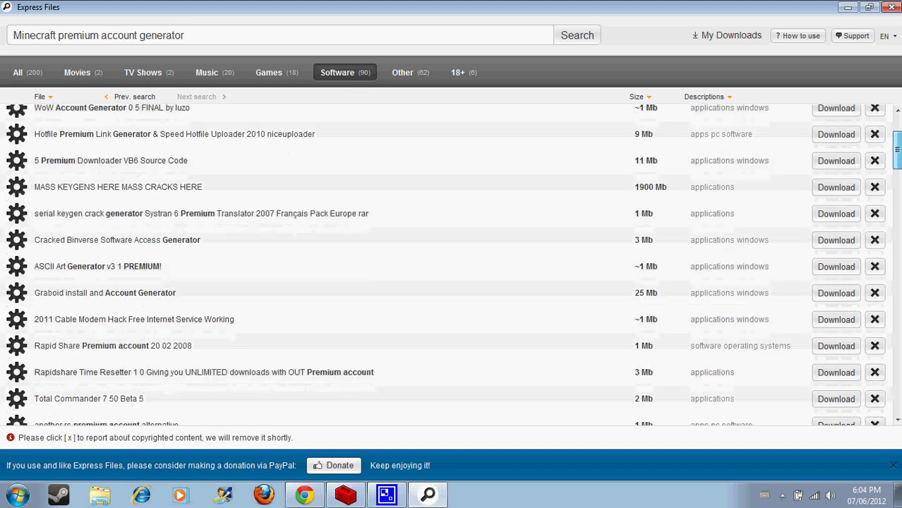
{"action": "scroll", "coordinate": [453, 266], "scroll_direction": "down", "scroll_amount": 1}
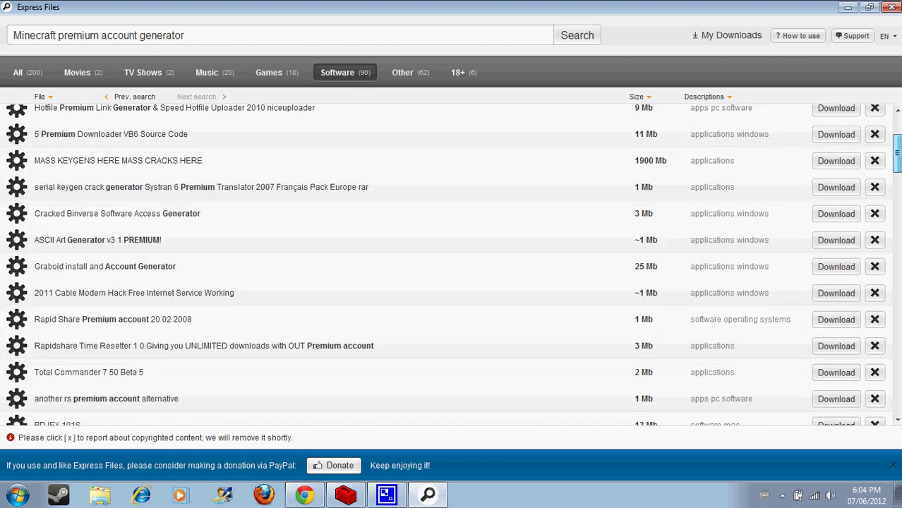
{"action": "scroll", "coordinate": [898, 203], "scroll_direction": "down", "scroll_amount": 11}
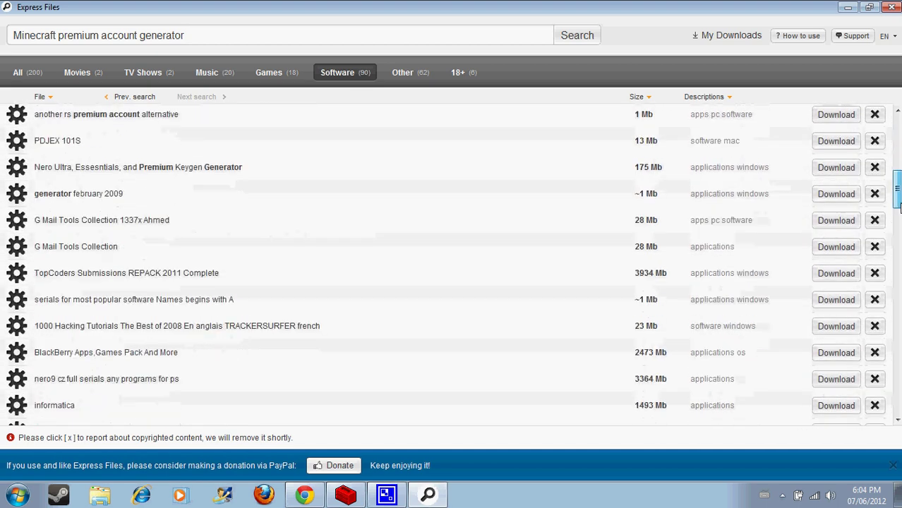
{"action": "left_click_drag", "start_coordinate": [900, 205], "coordinate": [885, 145]}
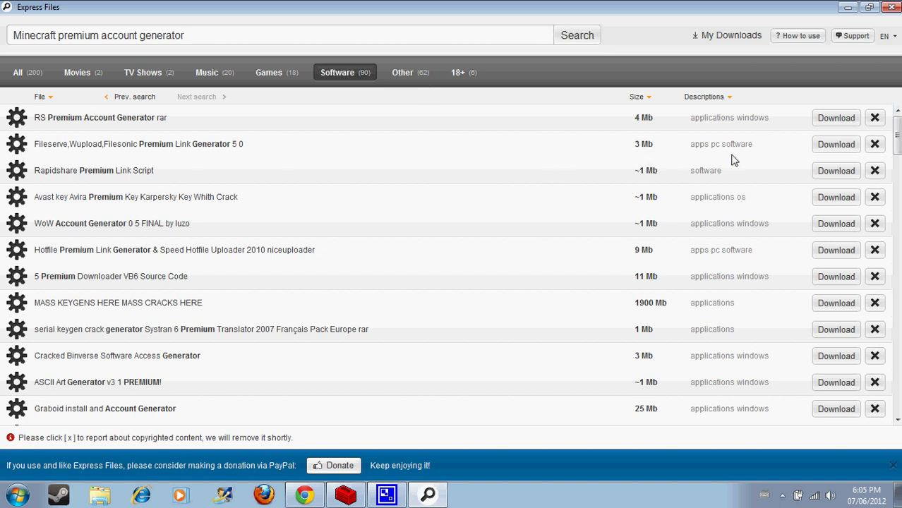
- Try downloading Fileserve,Wupload,Filesonic Premium Link Generator 5 0 to the Desktop and check its progress in the downloads list
{"action": "left_click", "coordinate": [832, 149]}
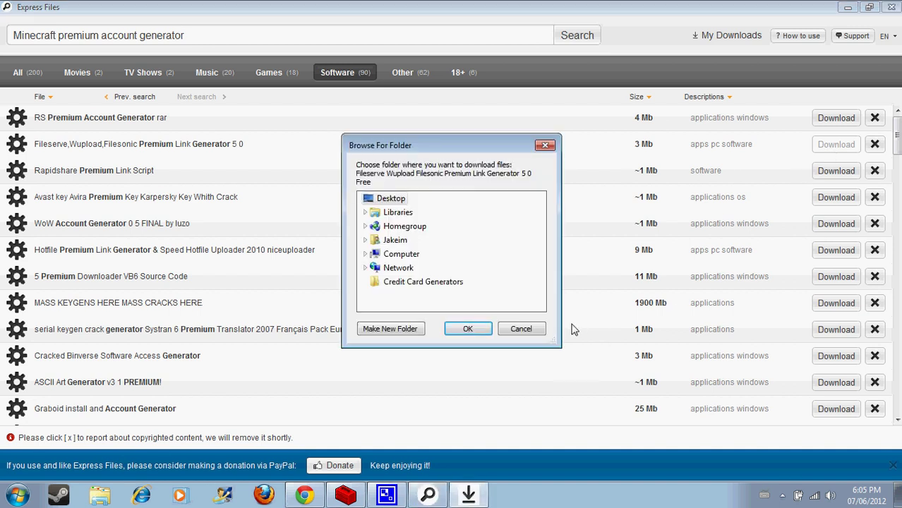
{"action": "left_click", "coordinate": [467, 330]}
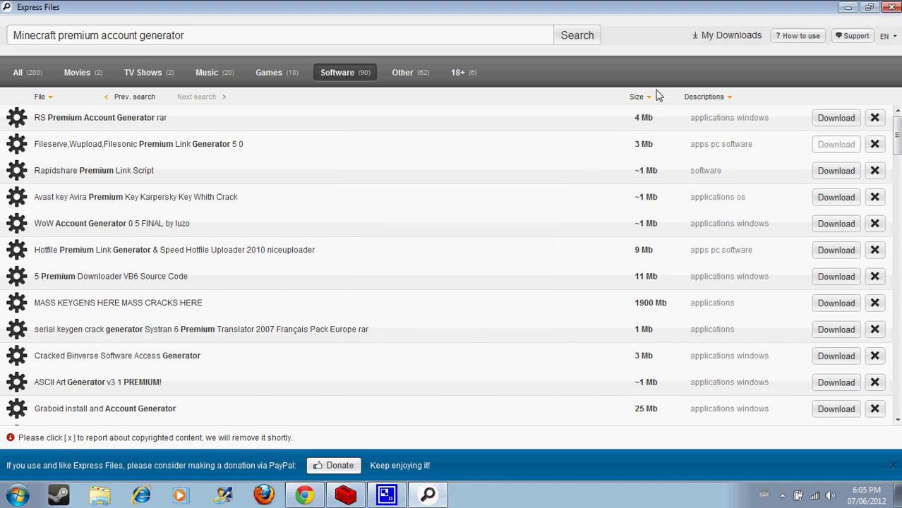
{"action": "left_click", "coordinate": [717, 37]}
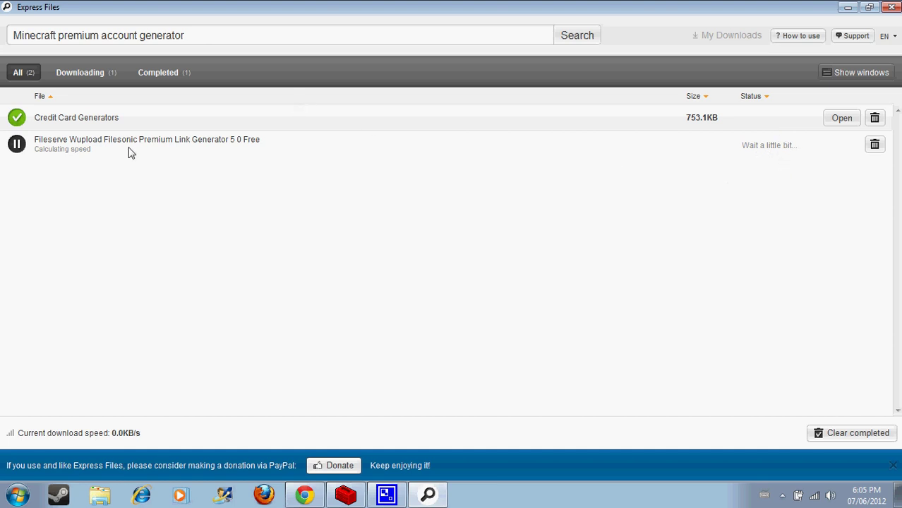
{"action": "left_click", "coordinate": [844, 8]}
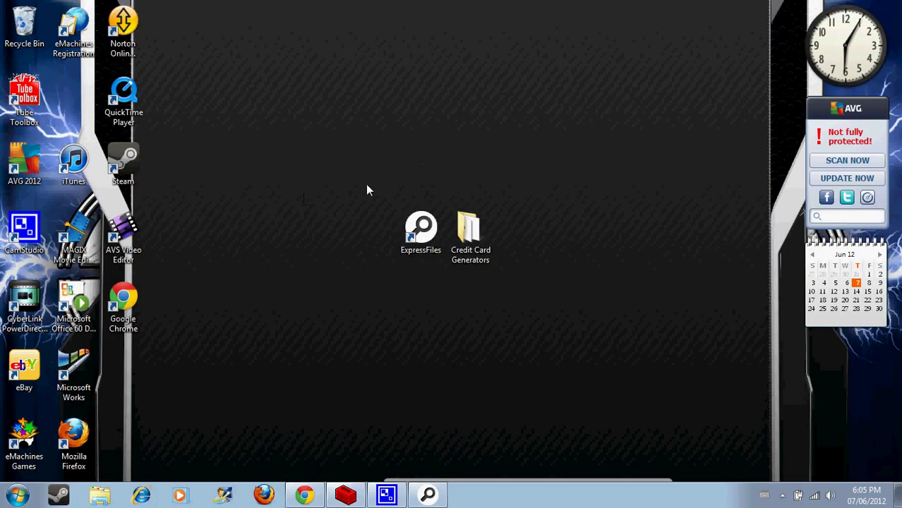
{"action": "left_click", "coordinate": [427, 494]}
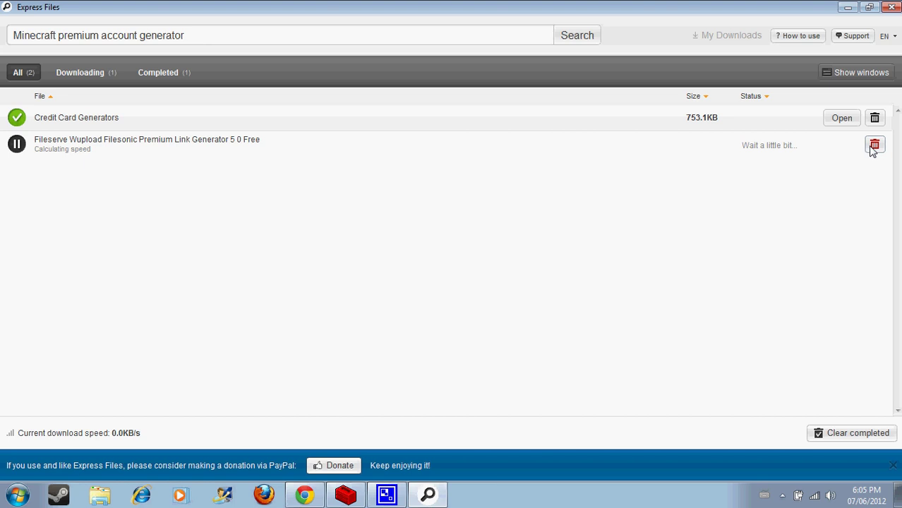
- Remove the Fileserve Wupload Filesonic download, rerun the "Minecraft premium account generator" search and filter it to Software
{"action": "left_click", "coordinate": [258, 36]}
{"action": "key", "text": "Return"}
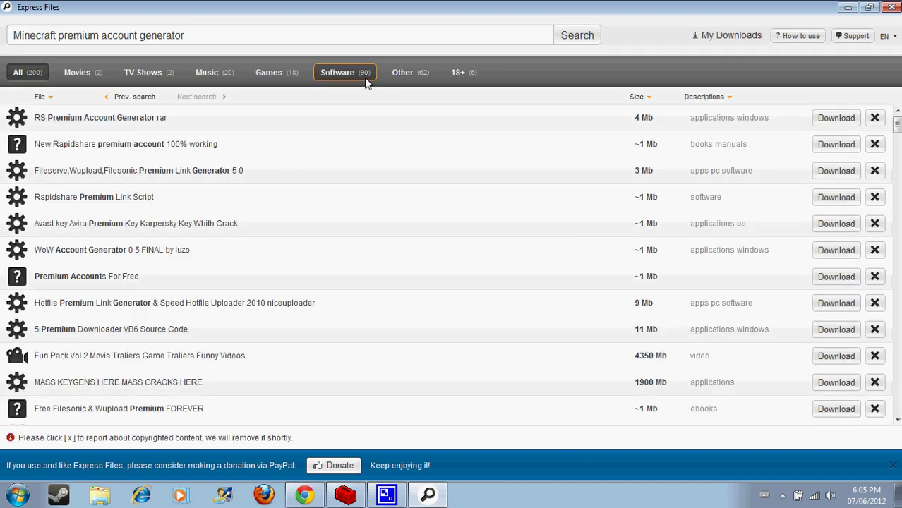
{"action": "left_click", "coordinate": [346, 73]}
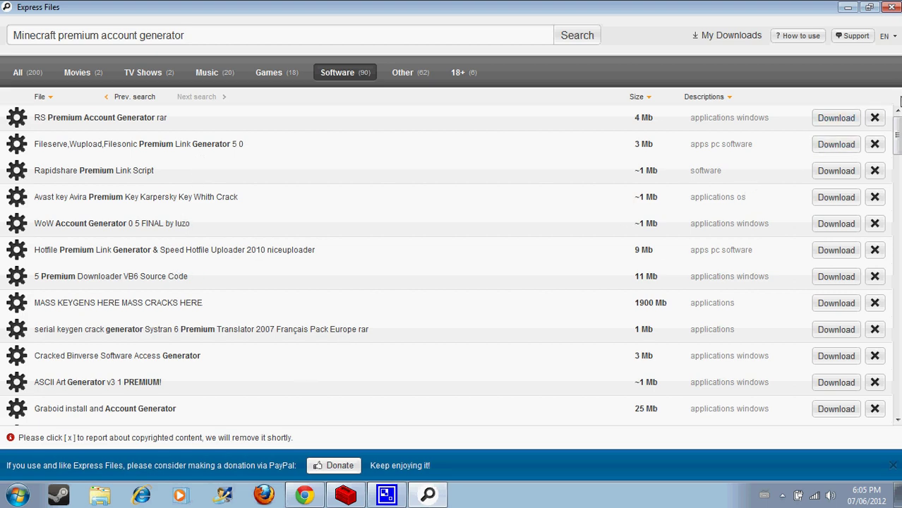
{"action": "mouse_move", "coordinate": [895, 144]}
{"action": "left_mouse_down"}
{"action": "mouse_move", "coordinate": [892, 206]}
{"action": "mouse_move", "coordinate": [895, 127]}
{"action": "left_mouse_up"}
{"action": "left_click", "coordinate": [847, 7]}
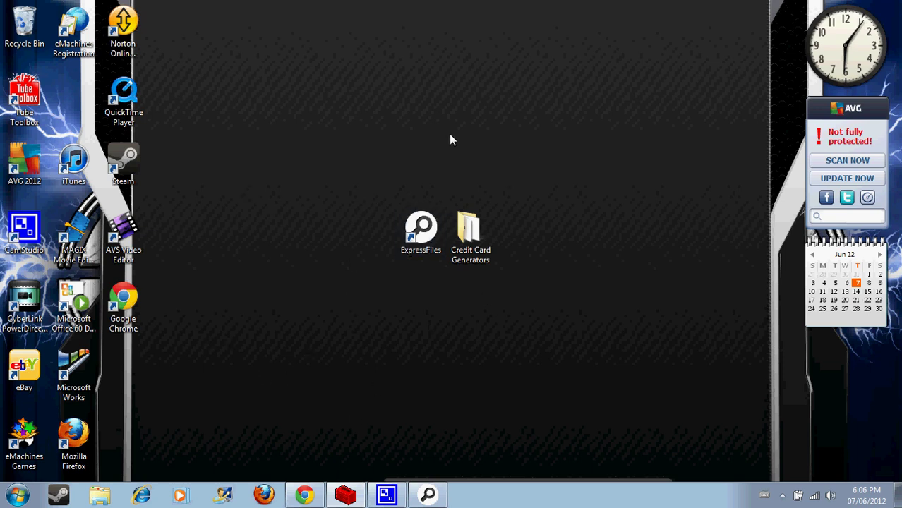
- Download RS Premium Account Generator rar to the Desktop, check it in the downloads list and minimize Express Files
{"action": "left_click", "coordinate": [428, 496]}
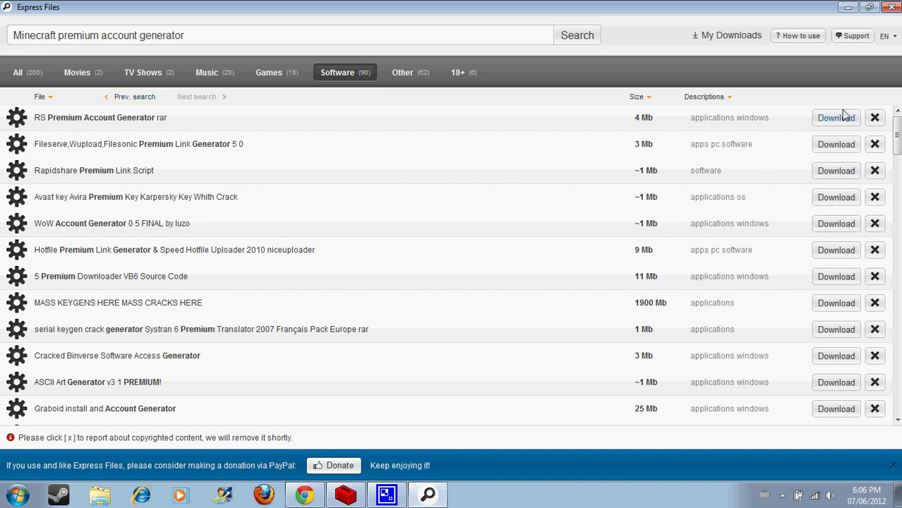
{"action": "left_click", "coordinate": [843, 118]}
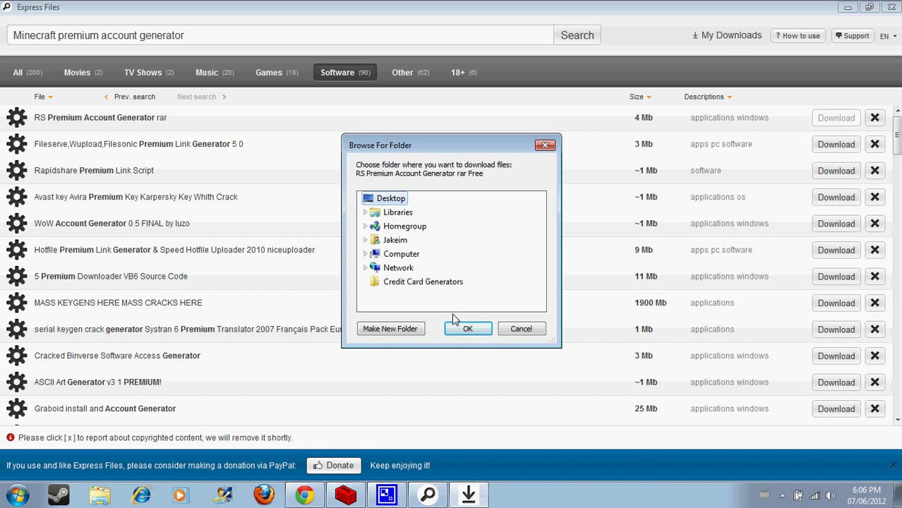
{"action": "left_click", "coordinate": [453, 331]}
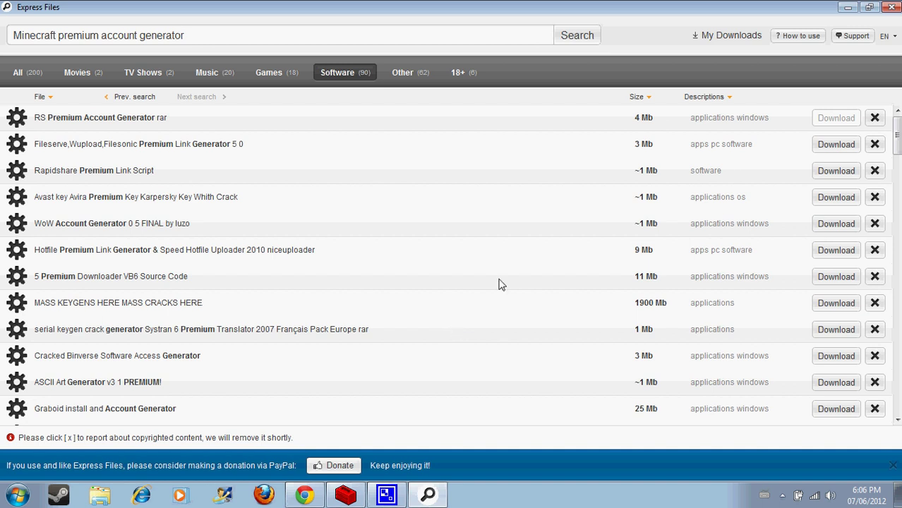
{"action": "left_click", "coordinate": [720, 41]}
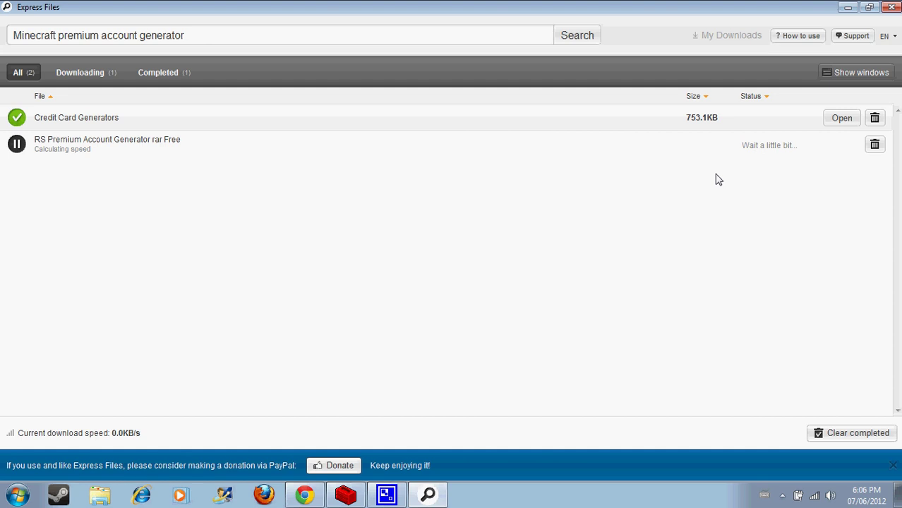
{"action": "left_click", "coordinate": [848, 7]}
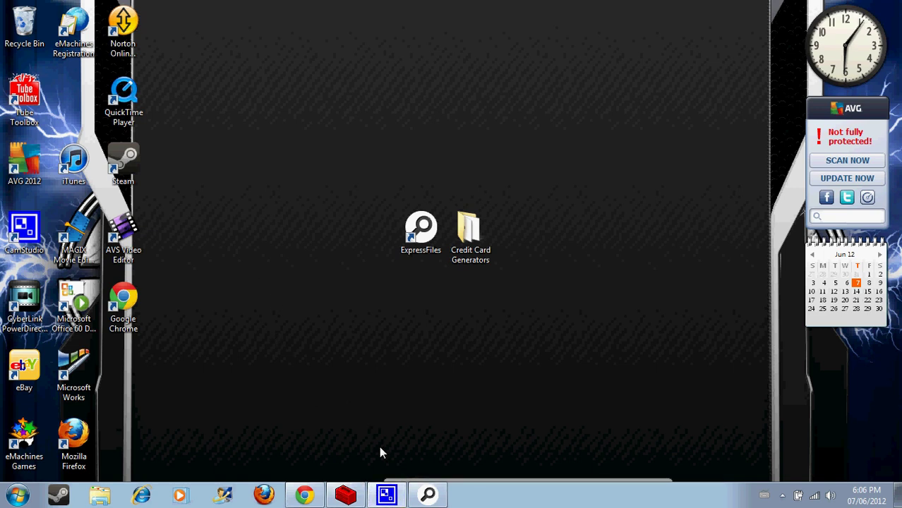
{"action": "left_click", "coordinate": [386, 496]}
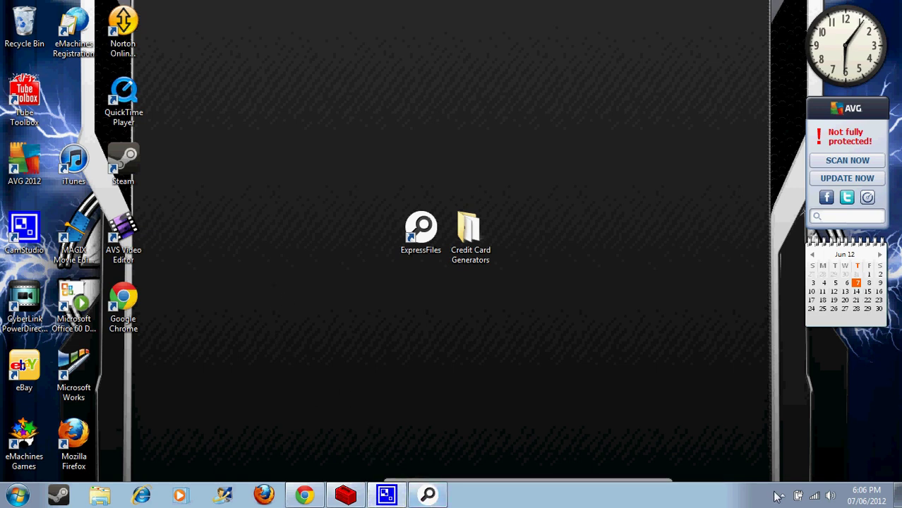